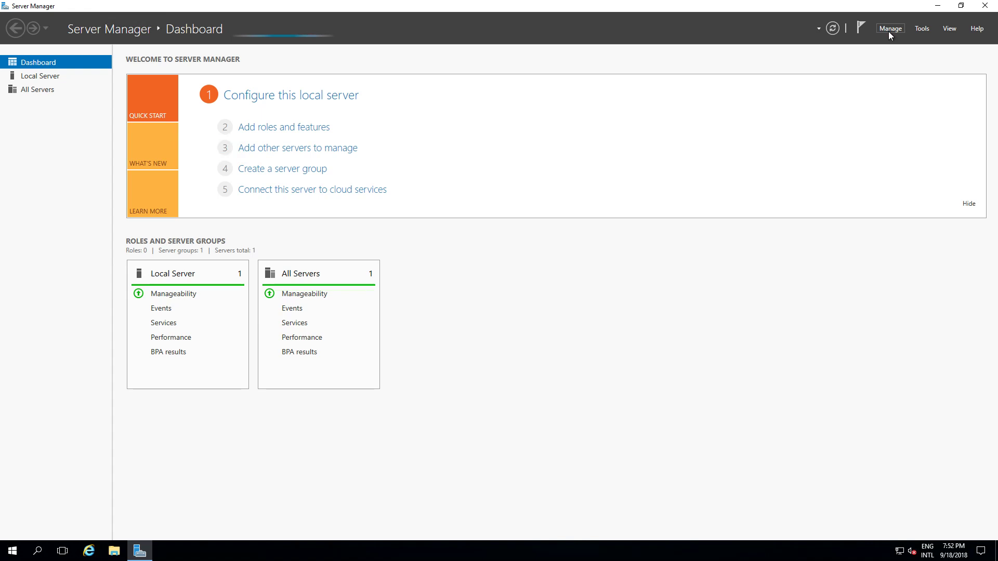
- Launch Add Roles and Features from the Manage menu and choose role-based installation for the local server
click(890, 28)
click(889, 28)
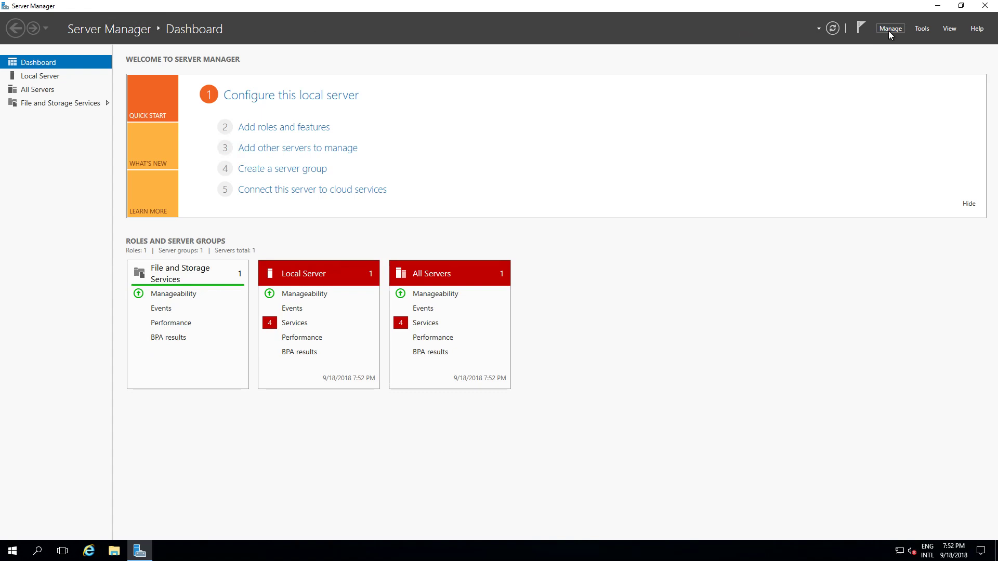
click(890, 28)
click(895, 45)
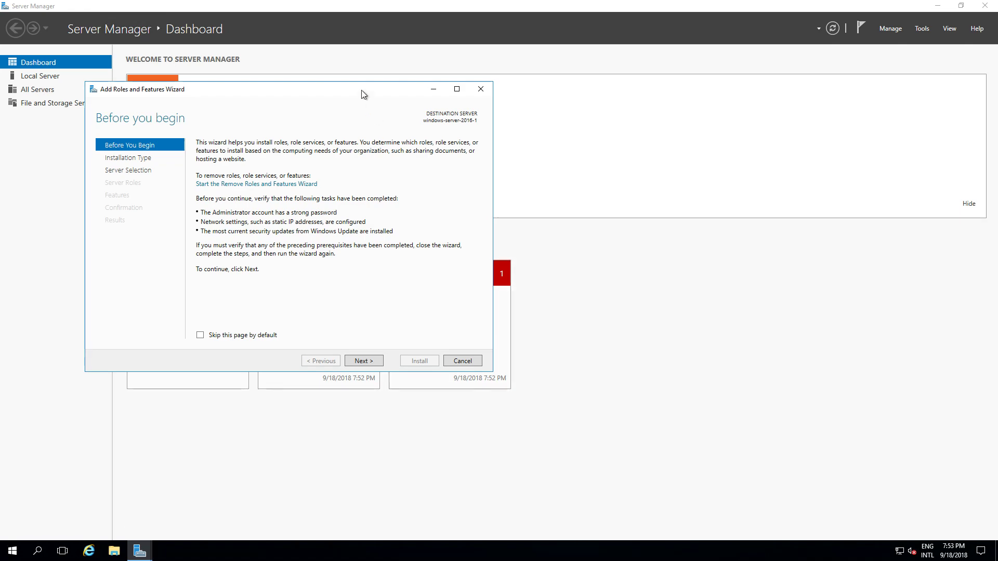
mouse_move(364, 93)
mouse_down()
mouse_move(610, 233)
mouse_move(683, 228)
mouse_move(653, 207)
mouse_up()
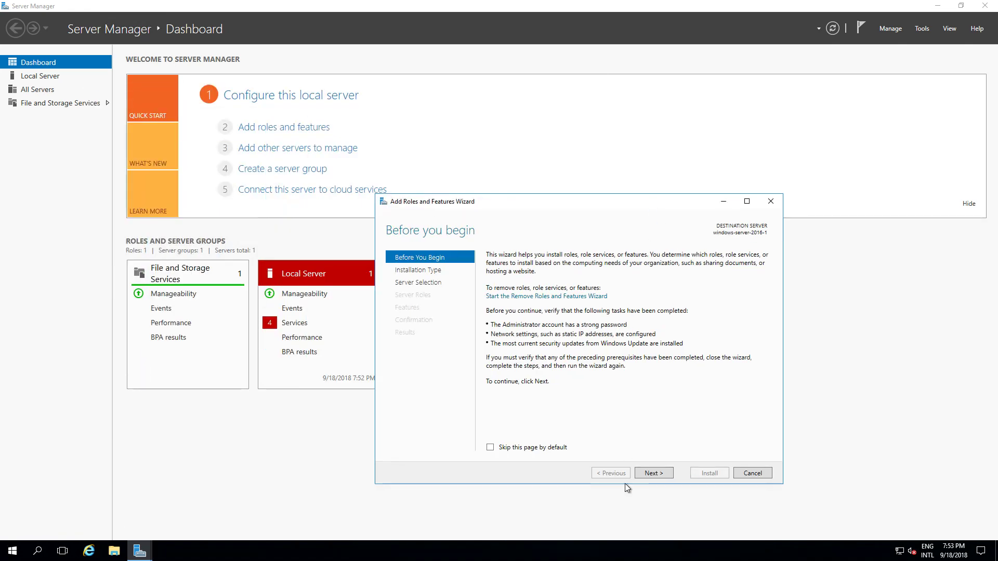
click(649, 472)
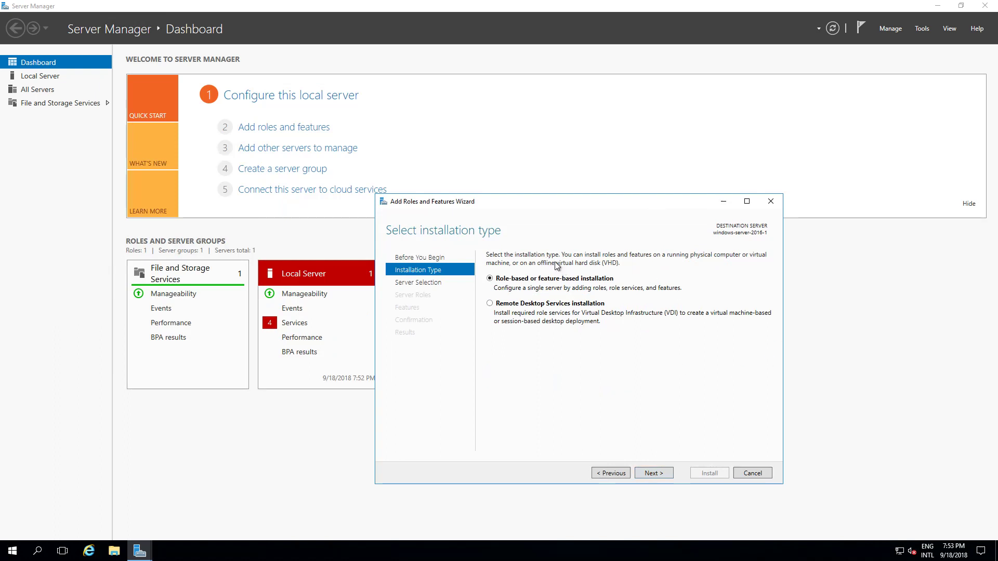
click(653, 473)
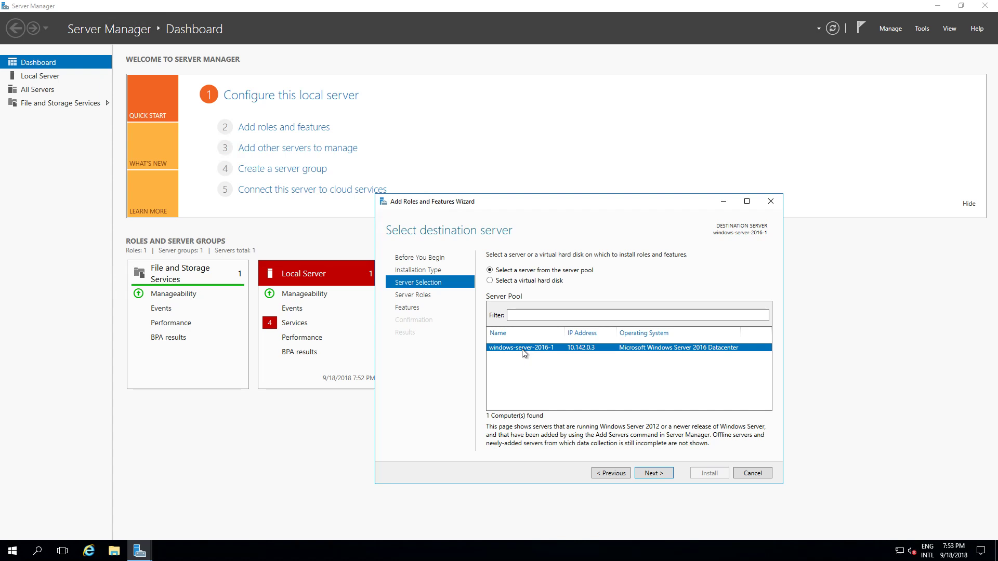
- Keep the local server as destination and check Web Server (IIS) in the Roles list
click(653, 472)
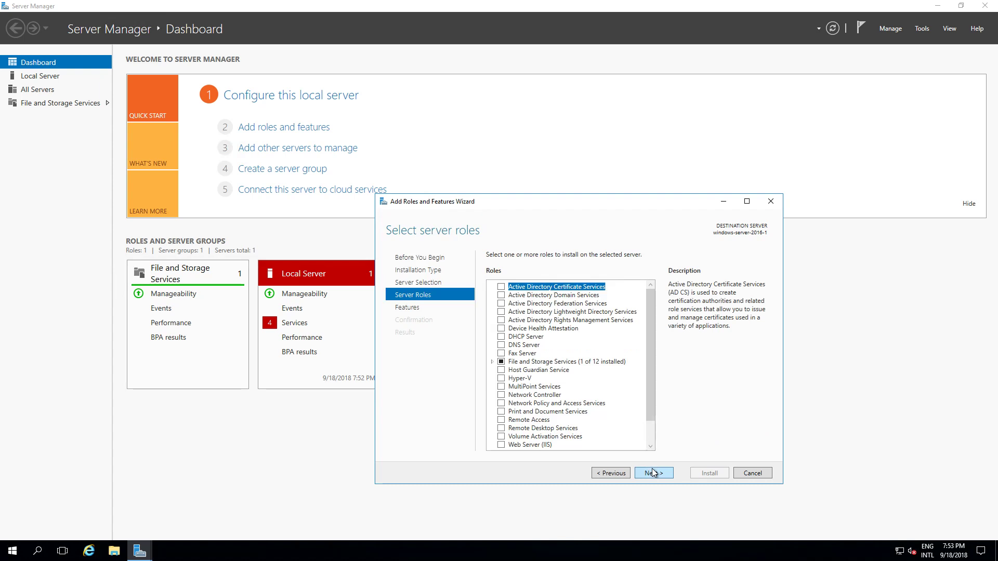
scroll(648, 387, down, 1)
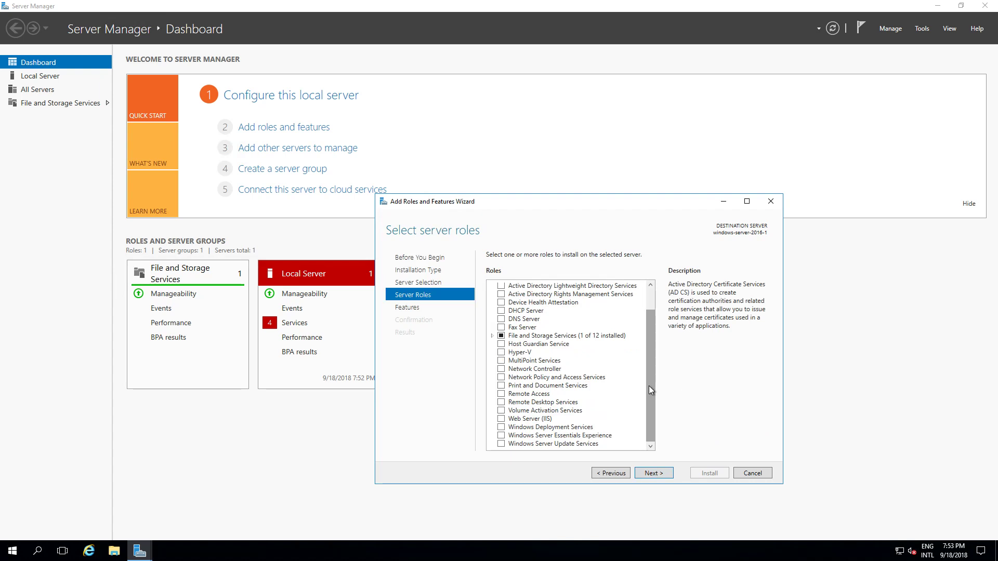
click(531, 419)
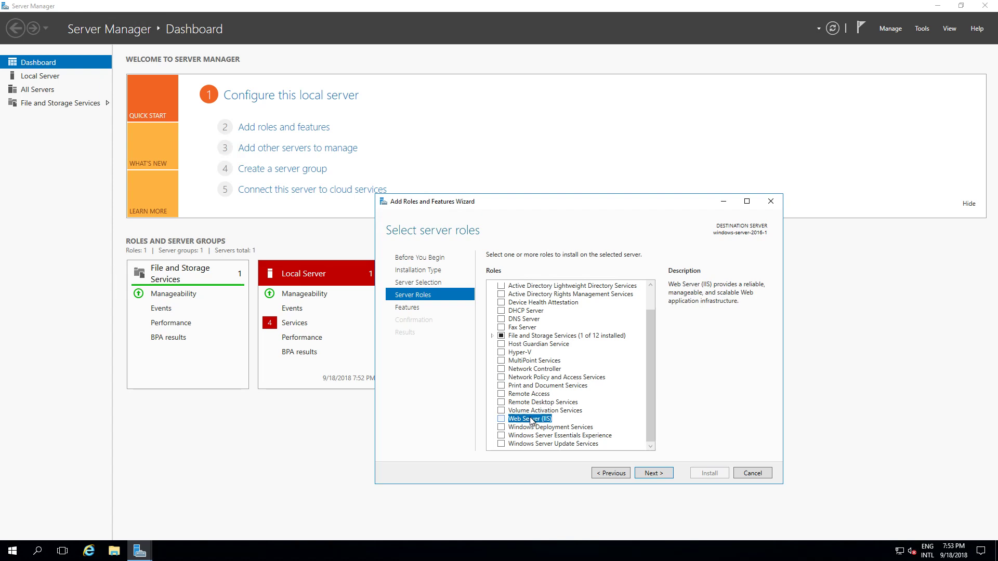
click(501, 419)
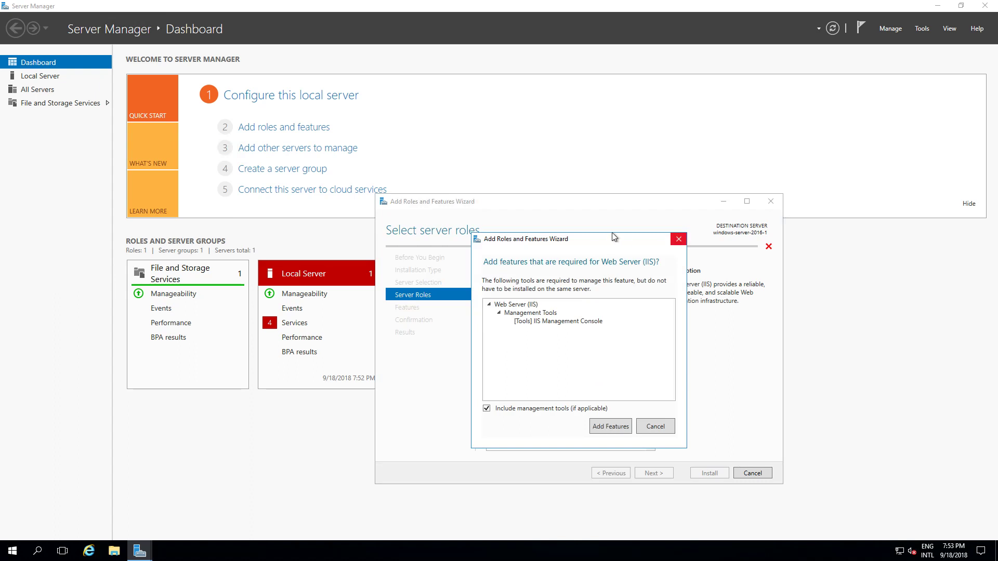
drag(612, 238, 828, 236)
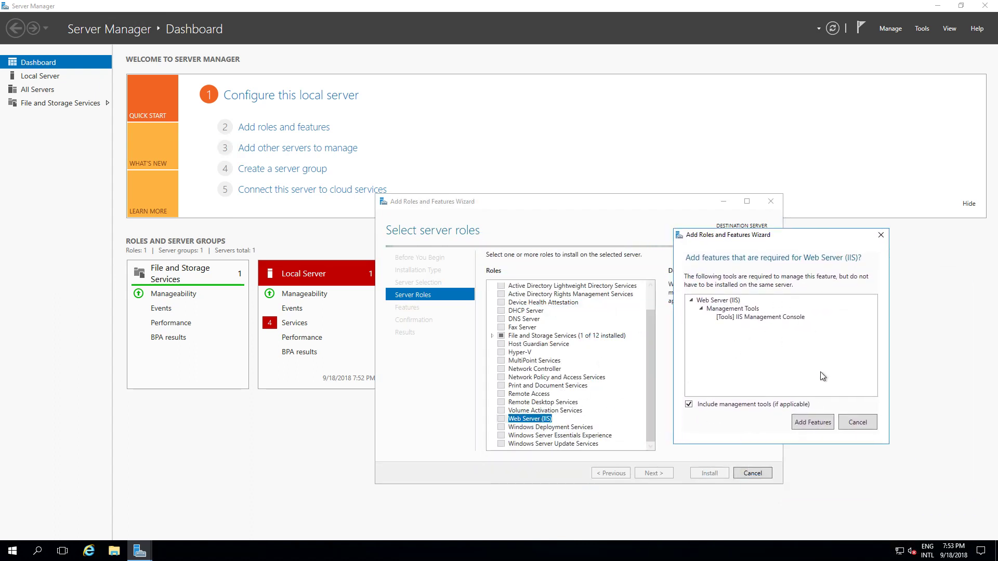
- Add the required IIS Management Console features and browse the Features list without changing anything
click(815, 420)
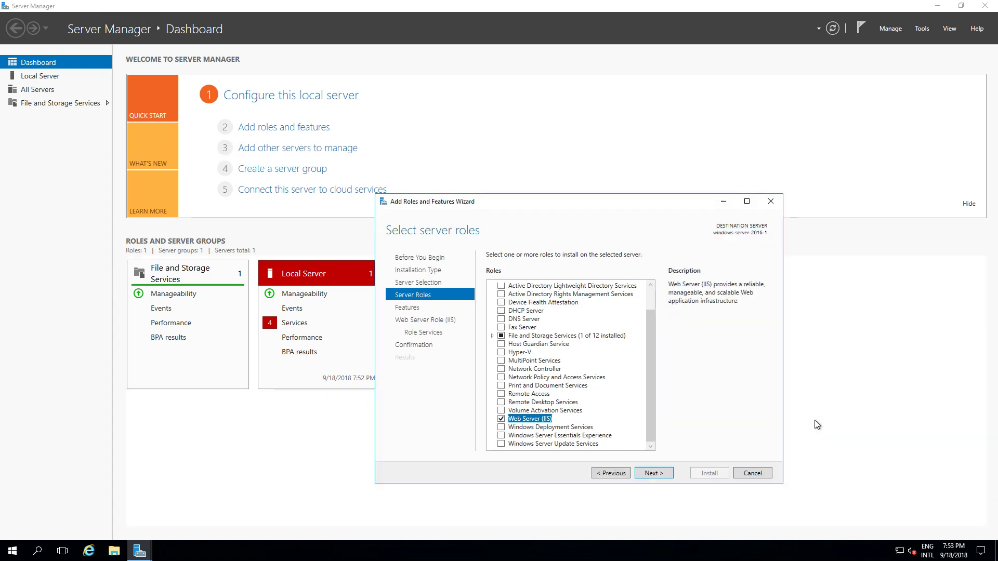
click(663, 475)
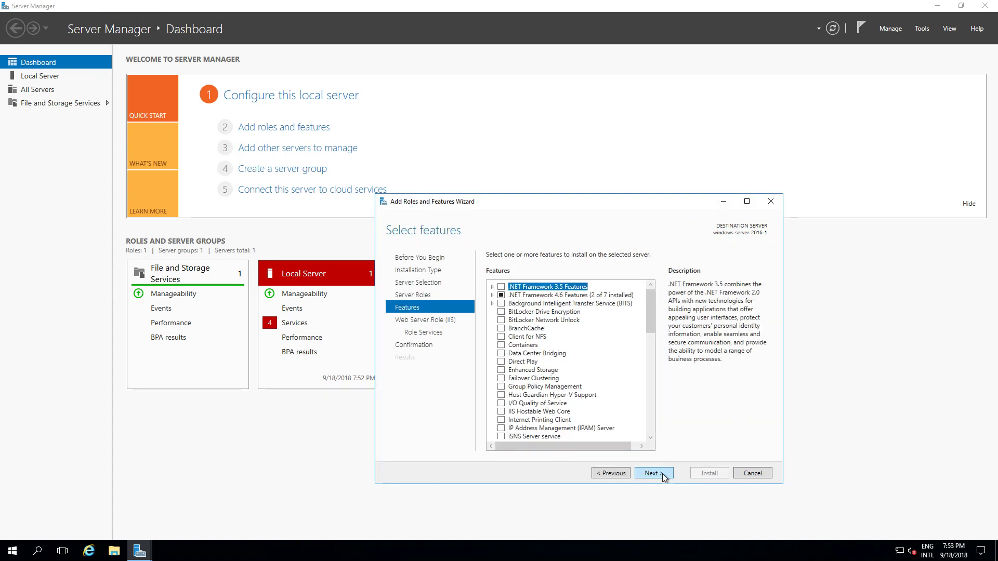
scroll(599, 395, down, 12)
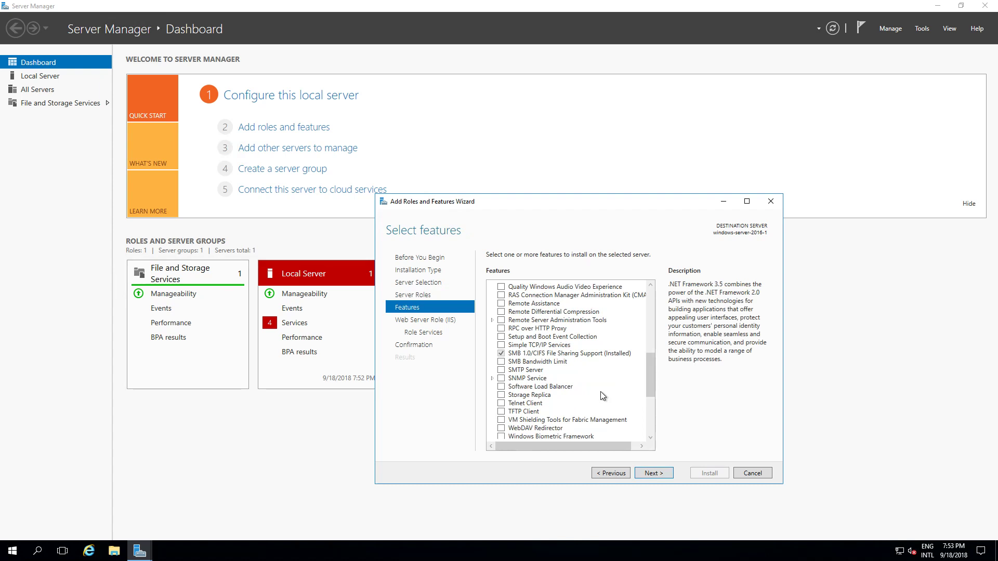
scroll(584, 407, up, 12)
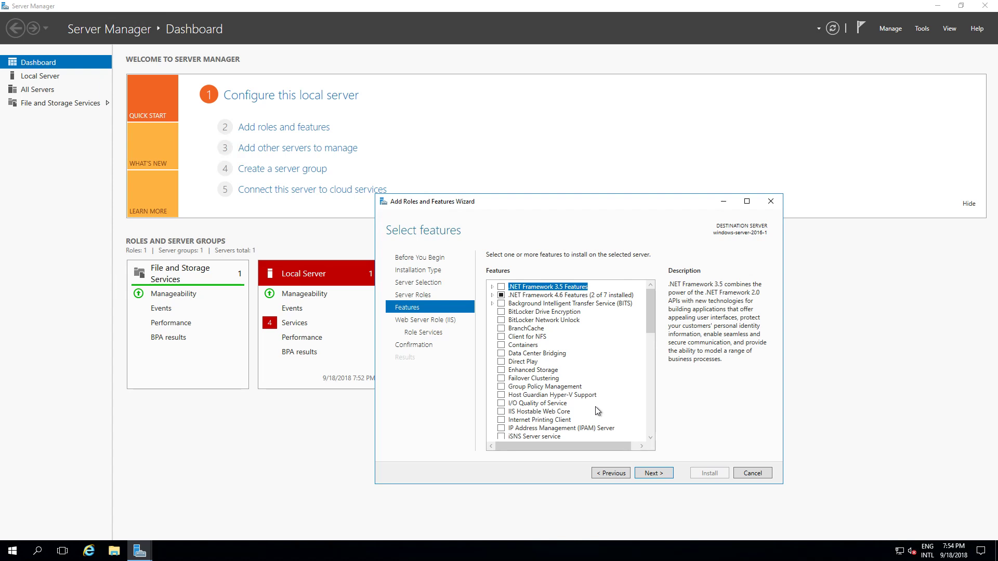
scroll(595, 407, down, 12)
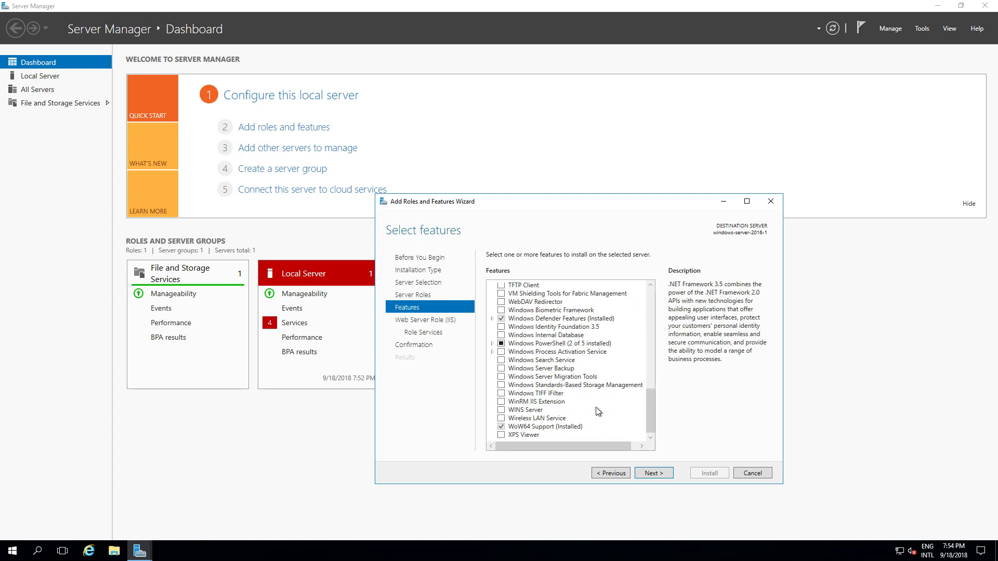
scroll(598, 411, up, 6)
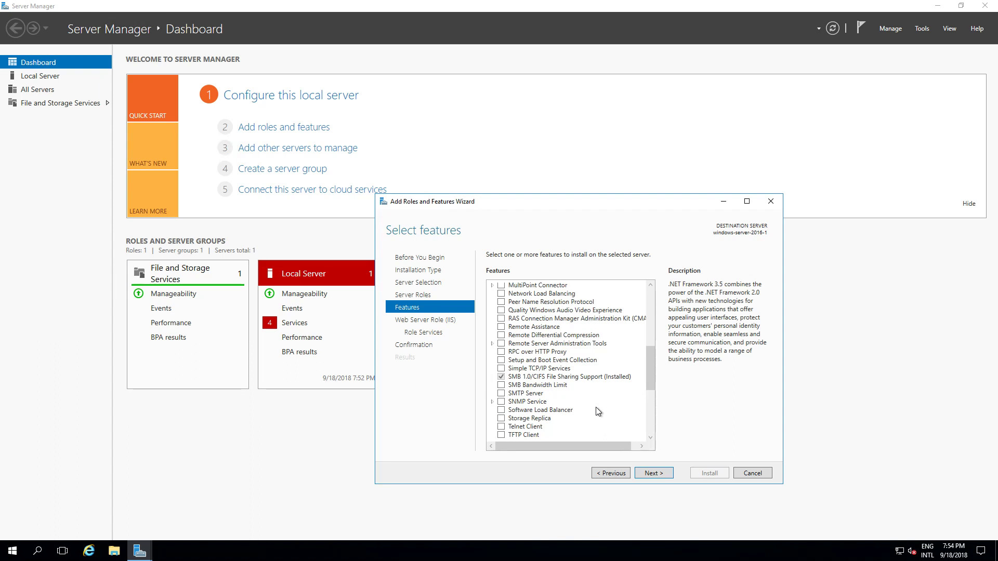
scroll(598, 412, up, 6)
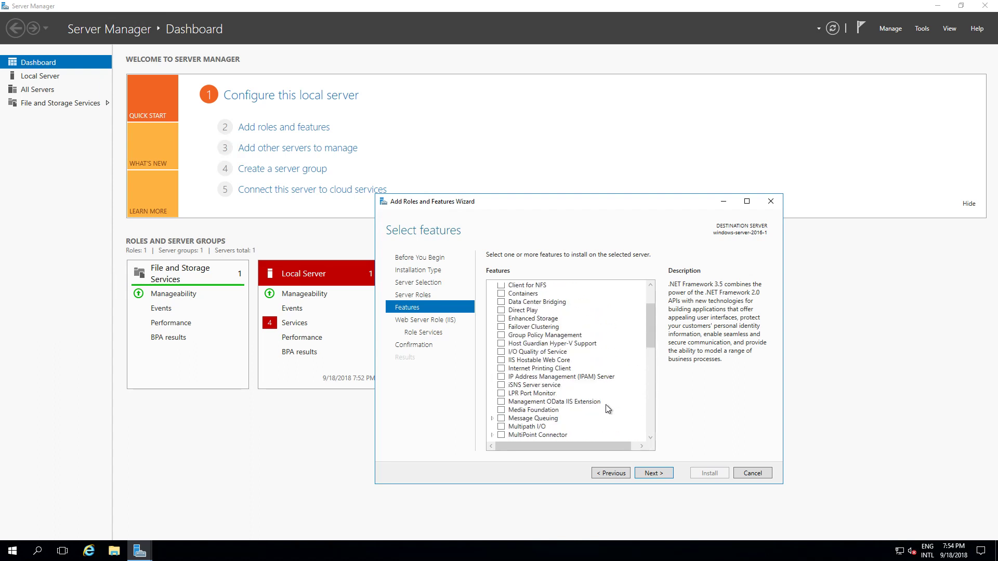
scroll(608, 409, up, 2)
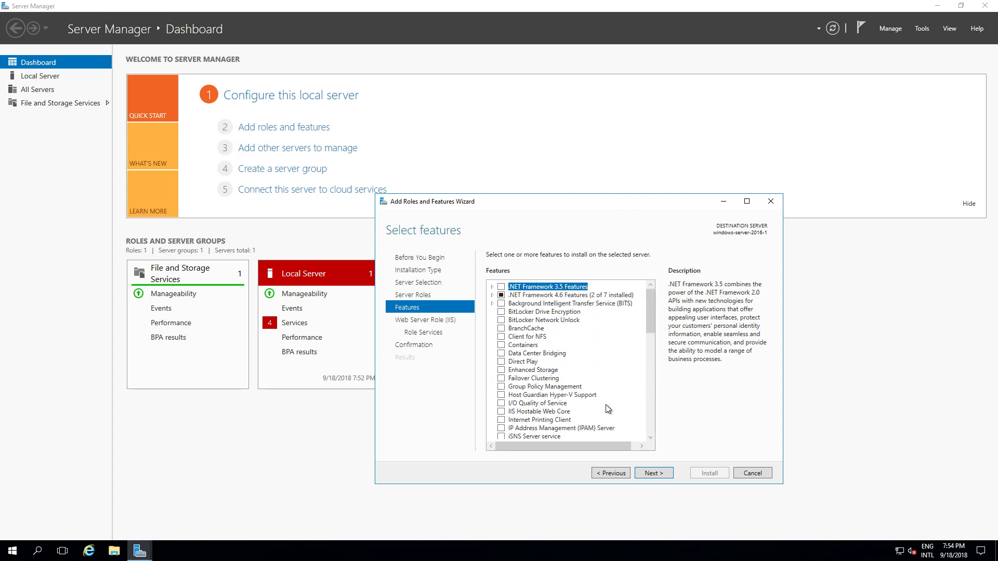
- Add FTP Server to the IIS role services and reach the Confirm installation selections page
click(661, 472)
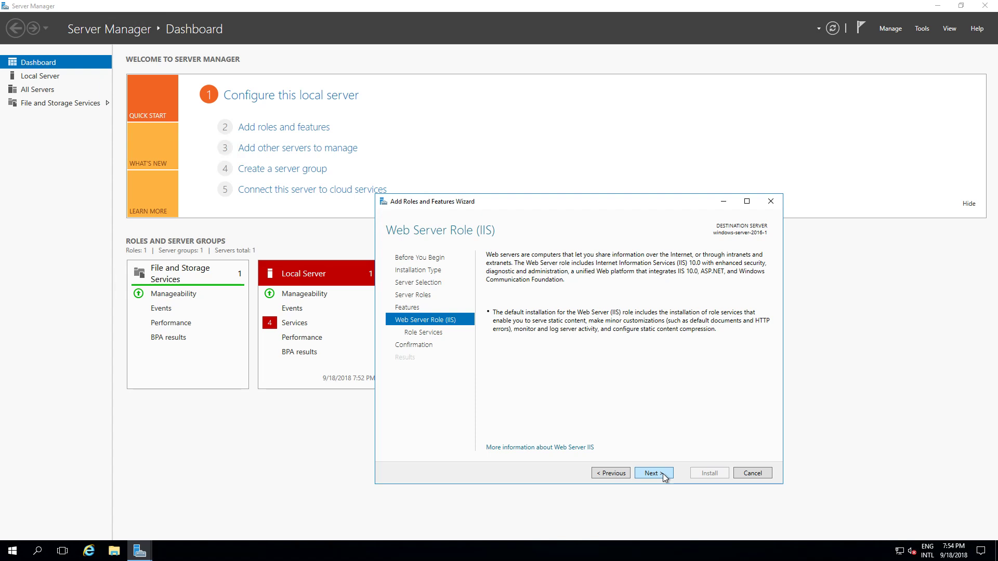
click(662, 473)
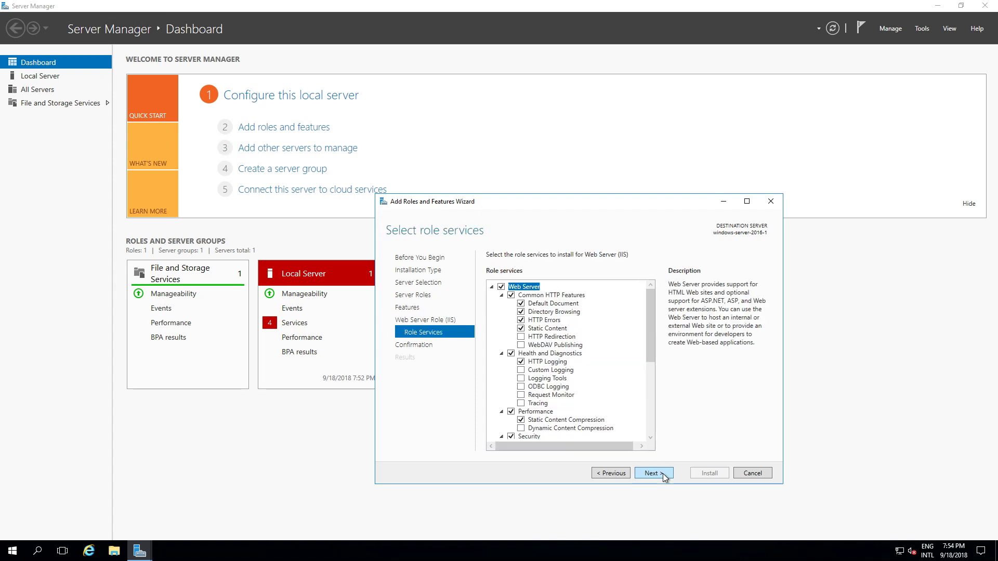
scroll(644, 367, down, 6)
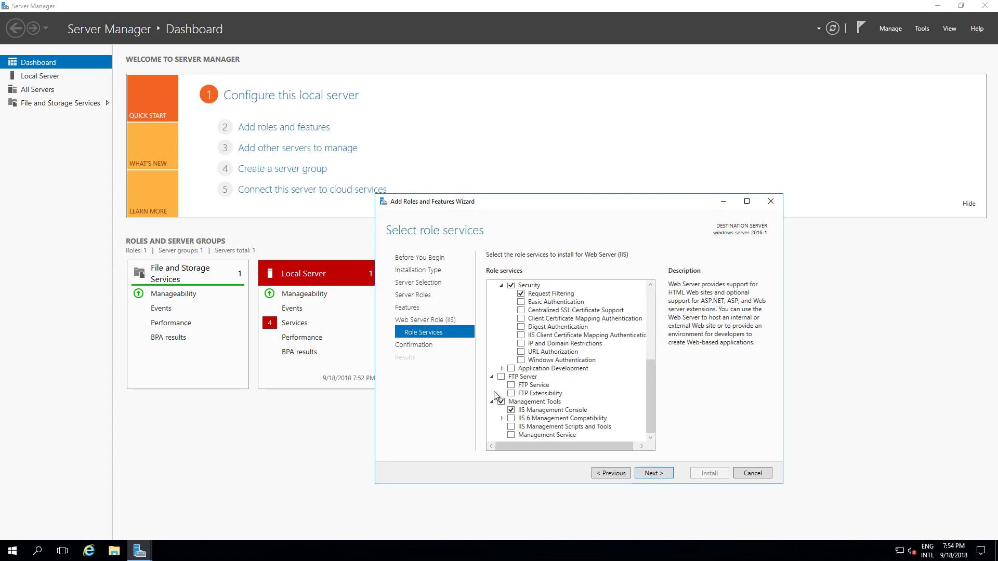
click(502, 378)
scroll(649, 353, up, 6)
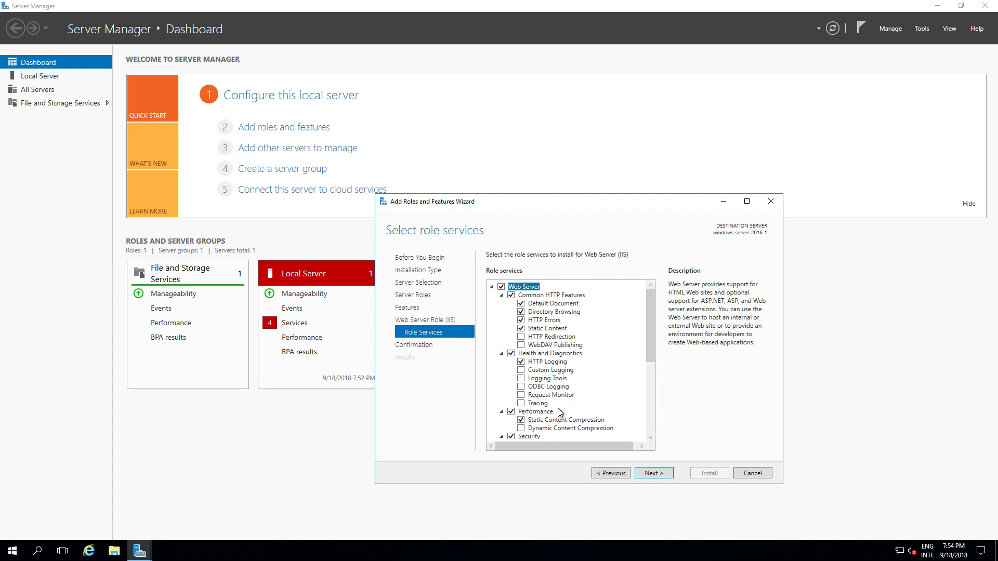
click(654, 473)
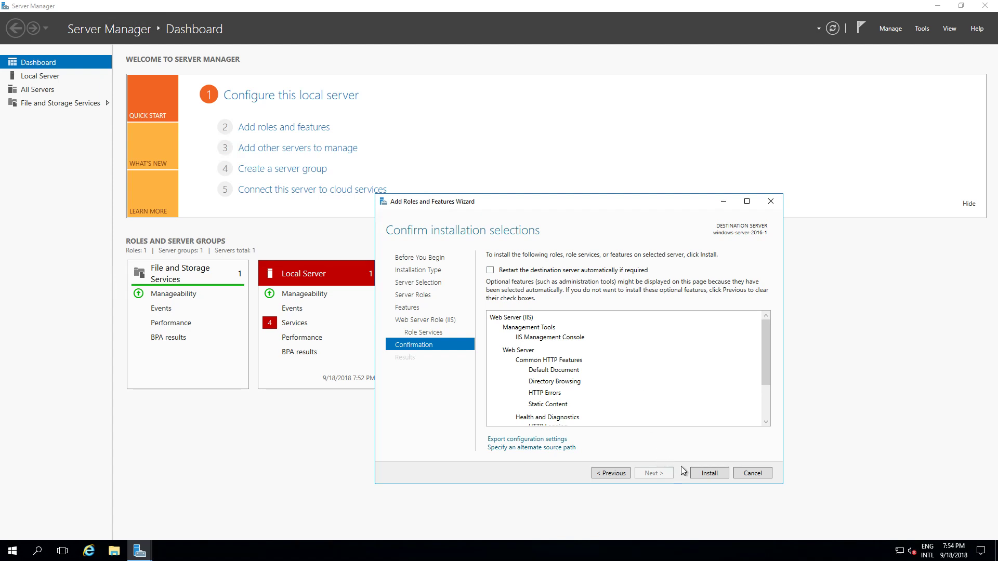
- Install Web Server (IIS) with the confirmed selections
click(699, 474)
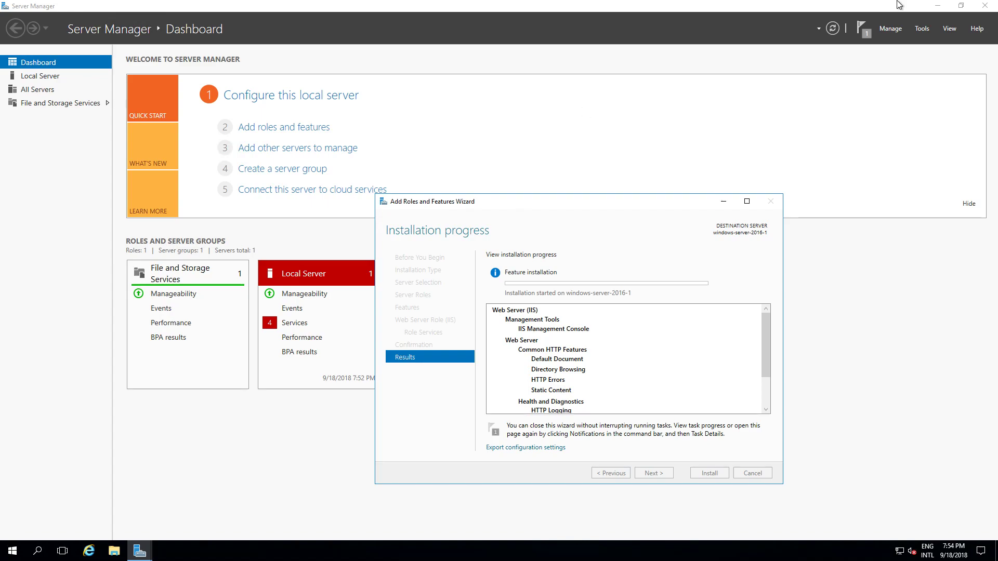
- Minimize Server Manager, launch Firefox and search for 'microsoft platform installer'
click(937, 6)
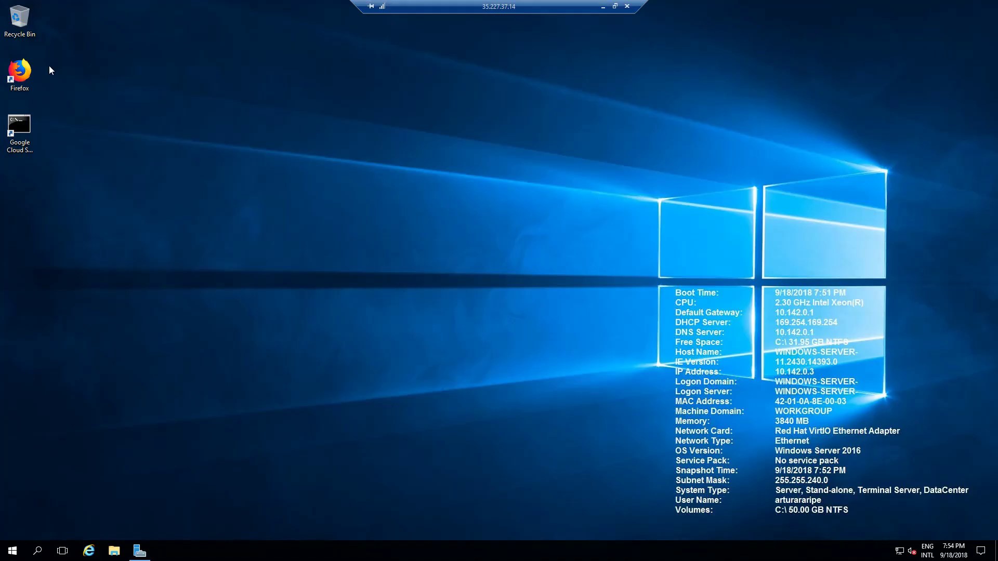
double_click(35, 67)
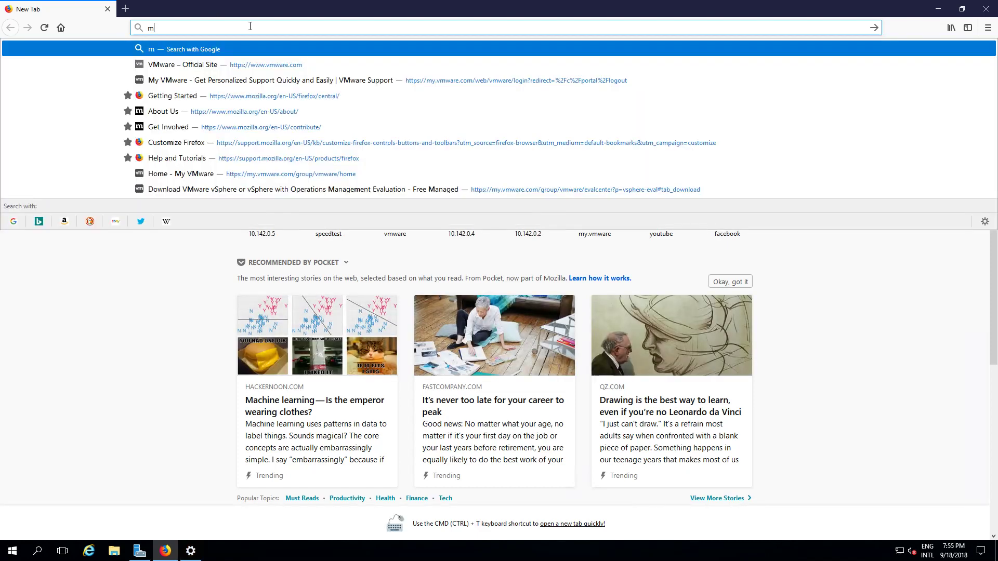
text(icrosoft pl;)
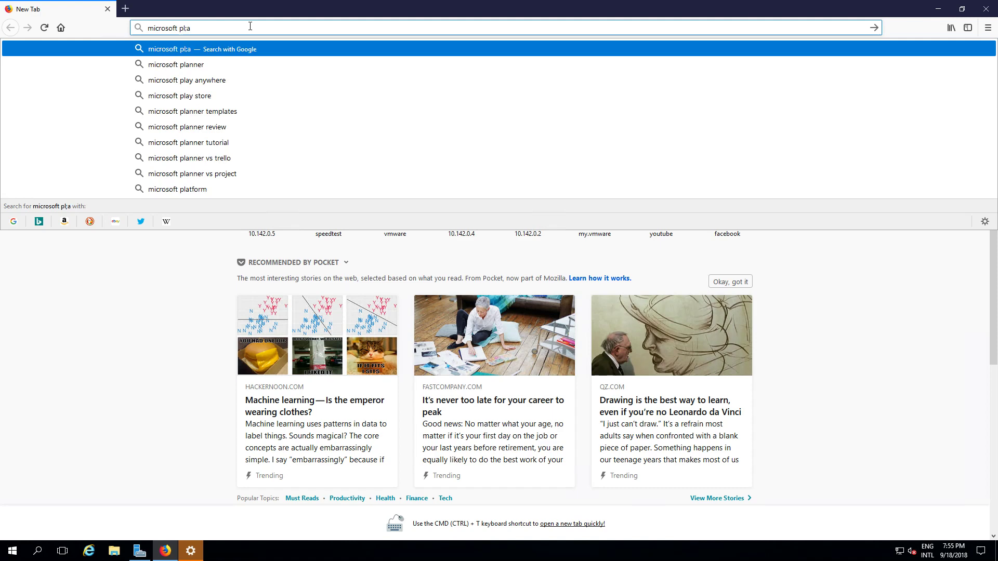
key(BackSpace)
text(atform installer)
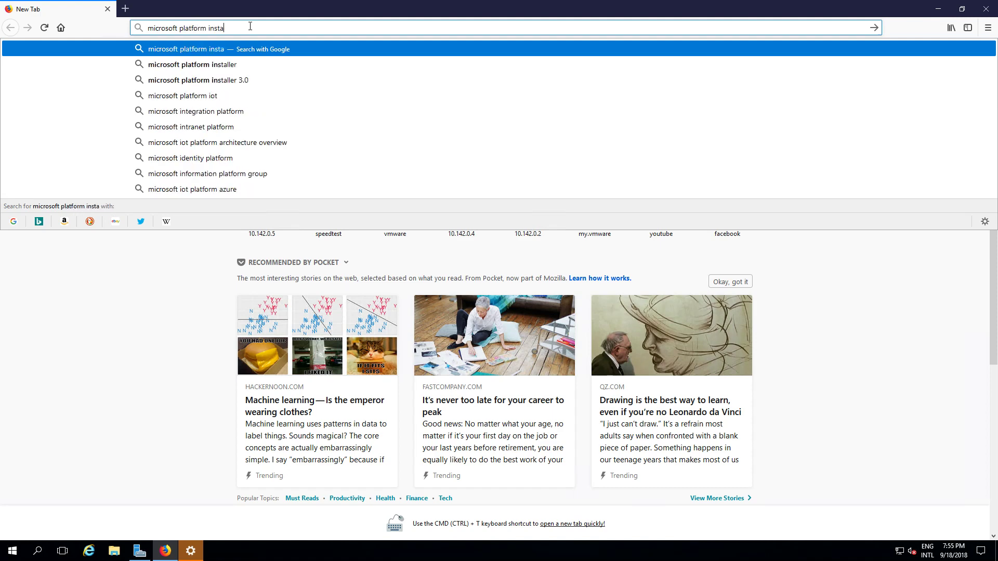
key(Escape)
key(Return)
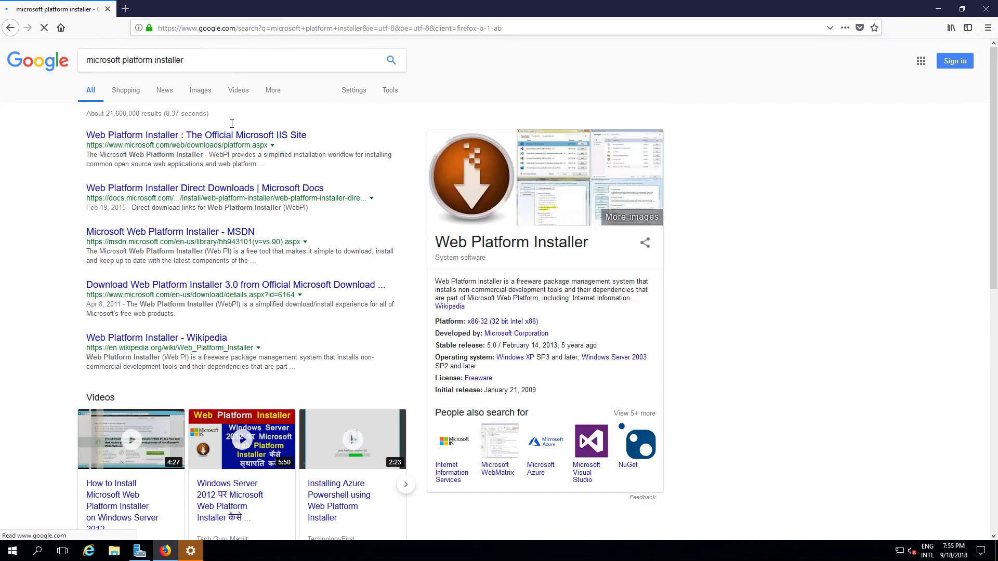
- Open the official Web Platform Installer page and close the default apps settings window
click(234, 137)
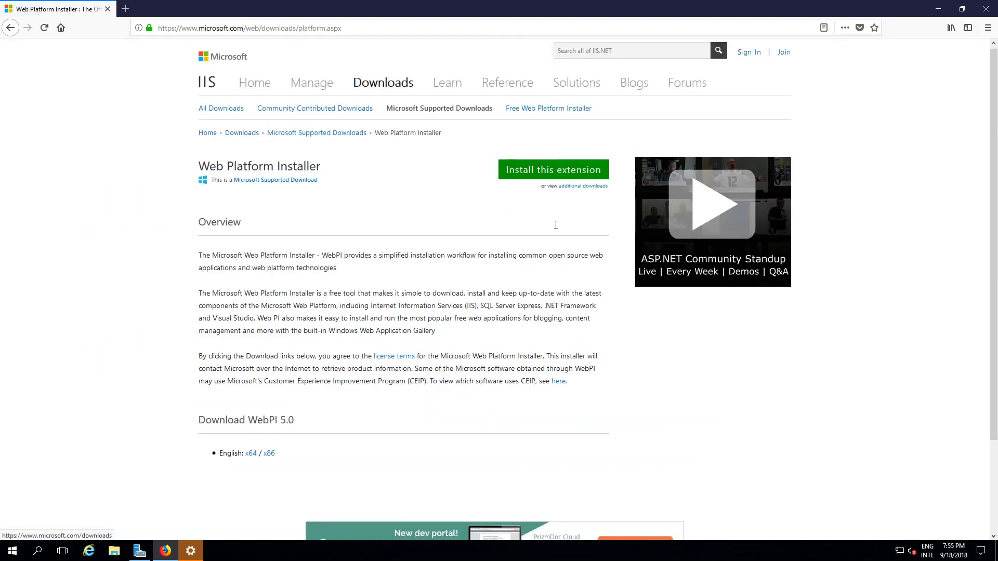
scroll(535, 189, down, 1)
scroll(364, 333, up, 1)
click(193, 546)
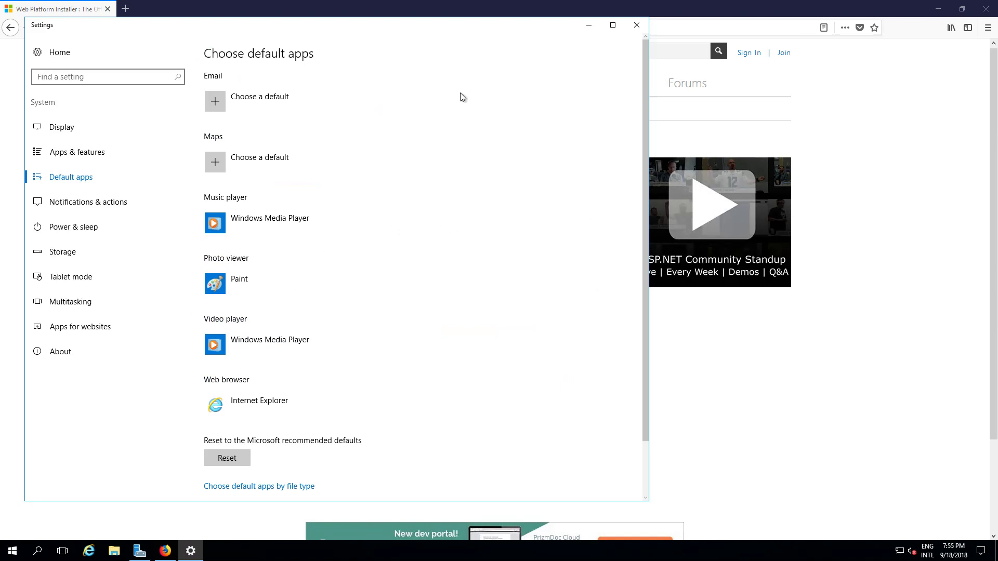
click(613, 25)
click(977, 9)
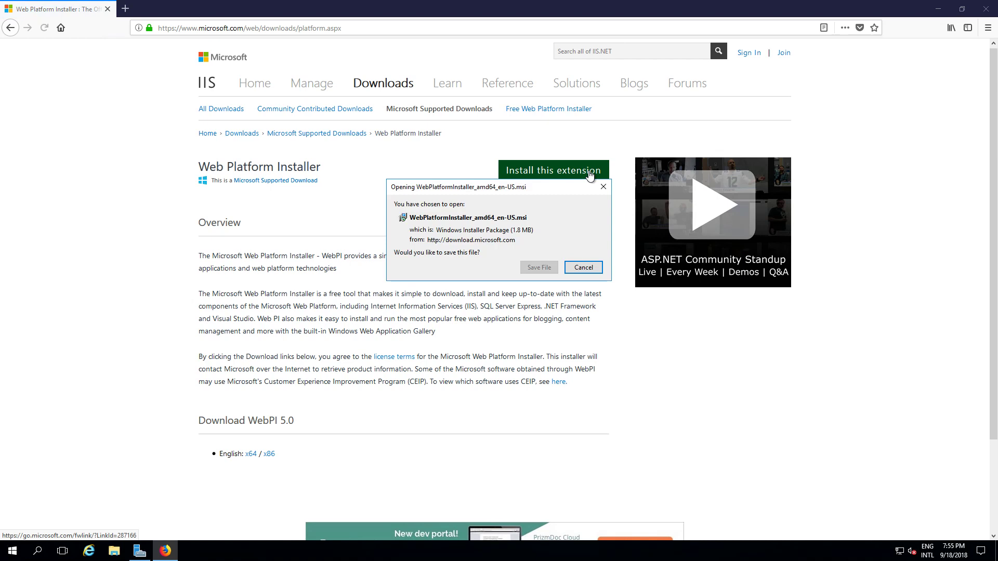
- Download the WebPlatformInstaller .msi and run it despite the security warning
click(529, 266)
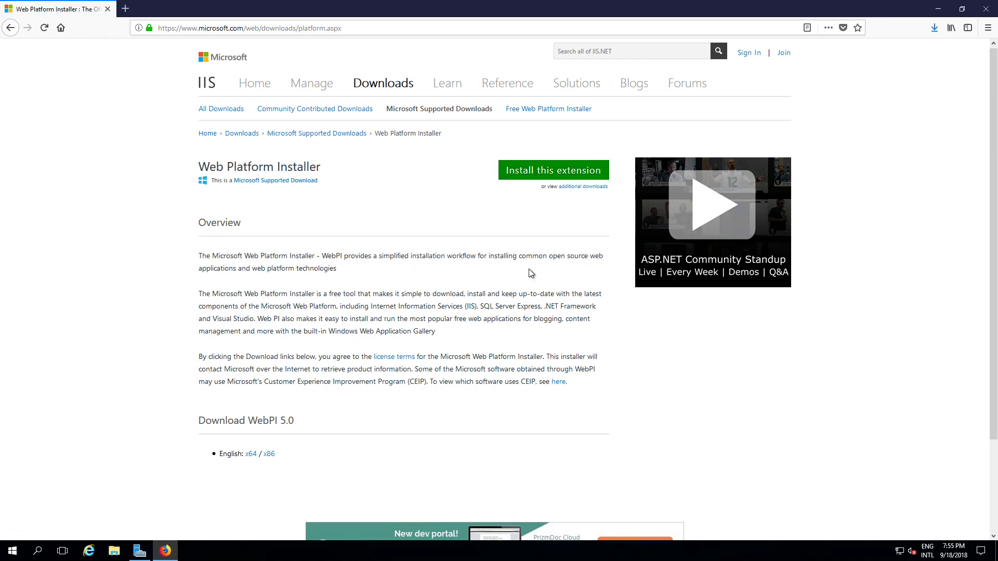
click(934, 29)
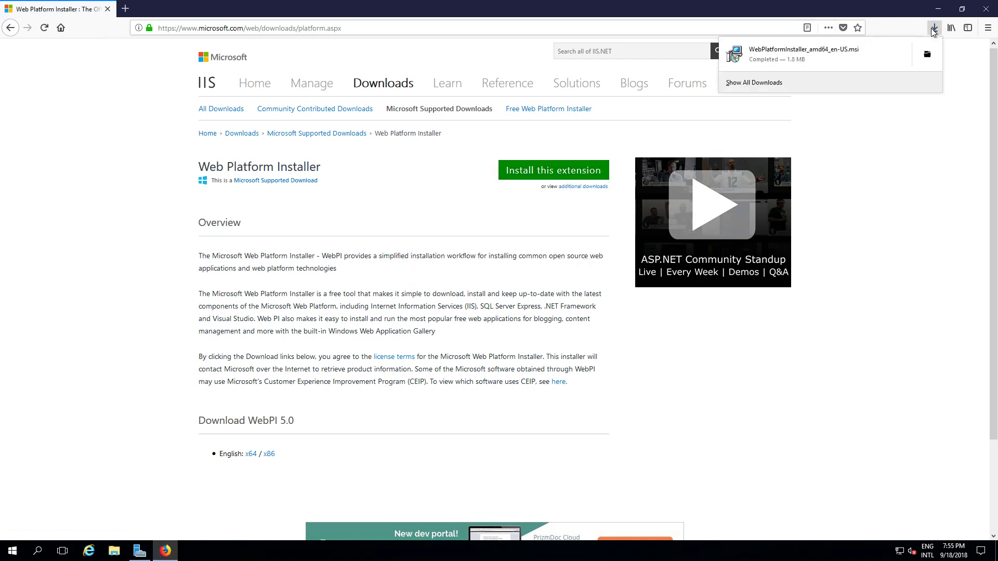
click(825, 55)
click(476, 297)
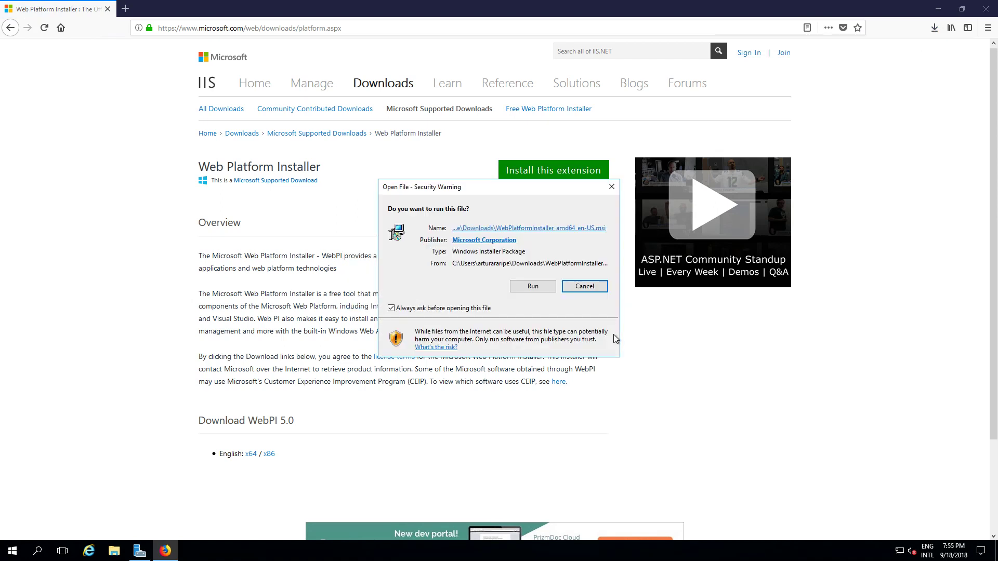
click(522, 288)
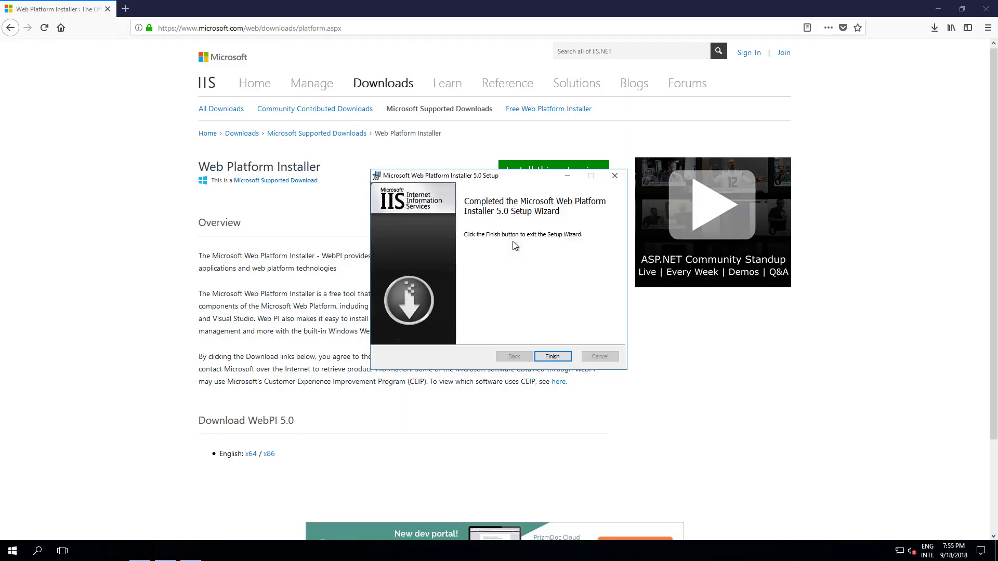
- Finish the Web Platform Installer setup and close the completed IIS installation wizard
click(555, 356)
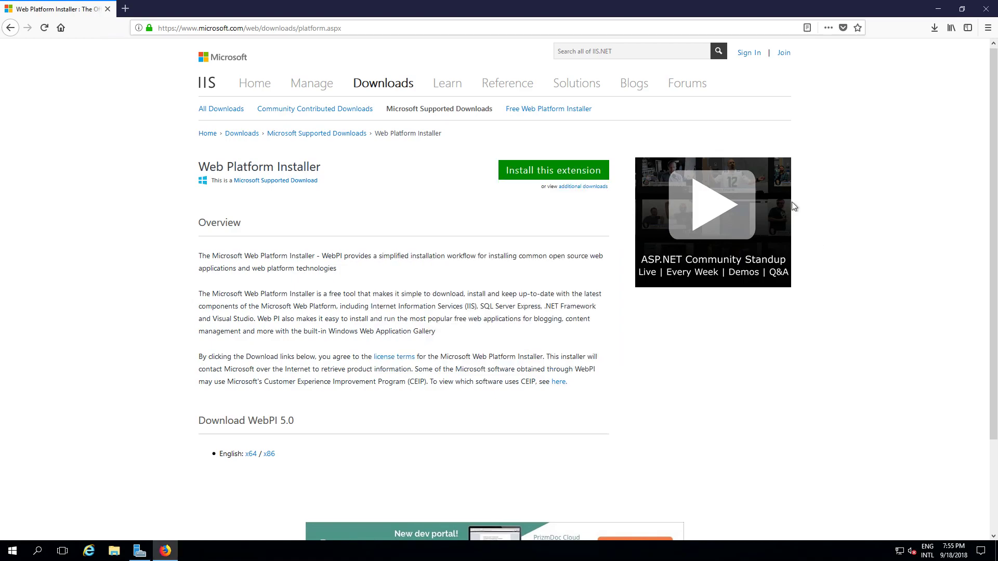
click(938, 9)
click(139, 551)
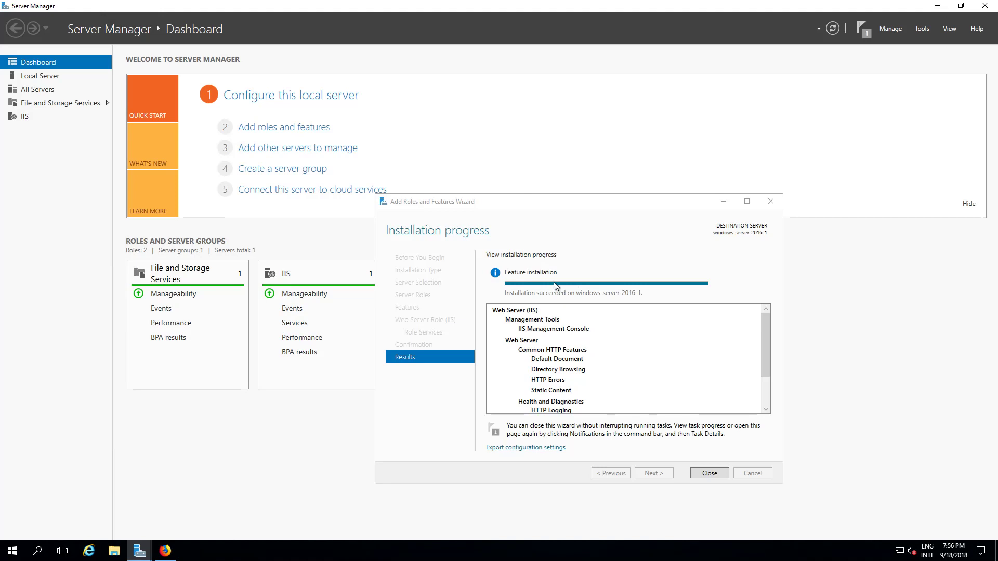
click(699, 473)
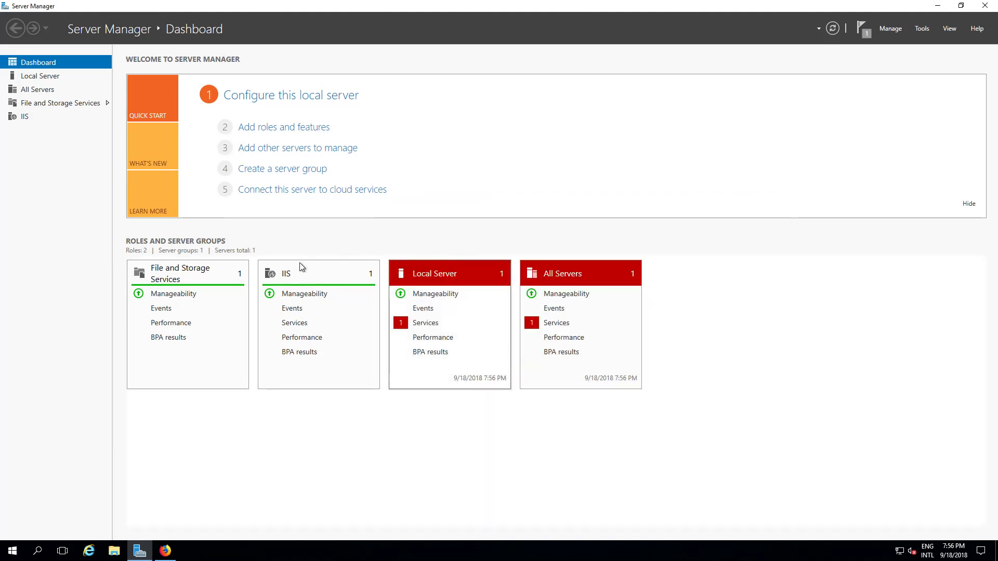
- Launch Internet Information Services (IIS) Manager from Start > Windows Administrative Tools
click(11, 553)
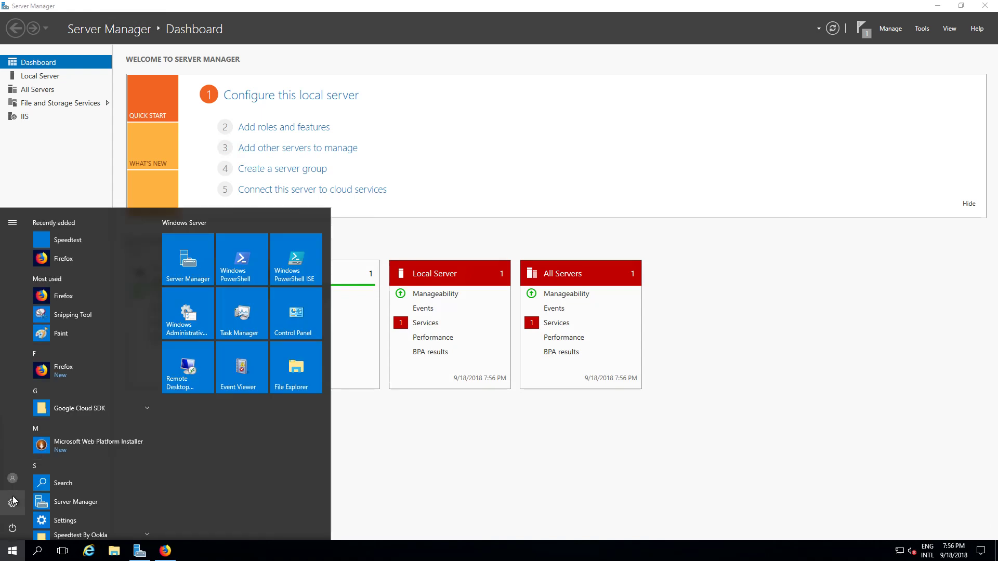
scroll(76, 462, down, 3)
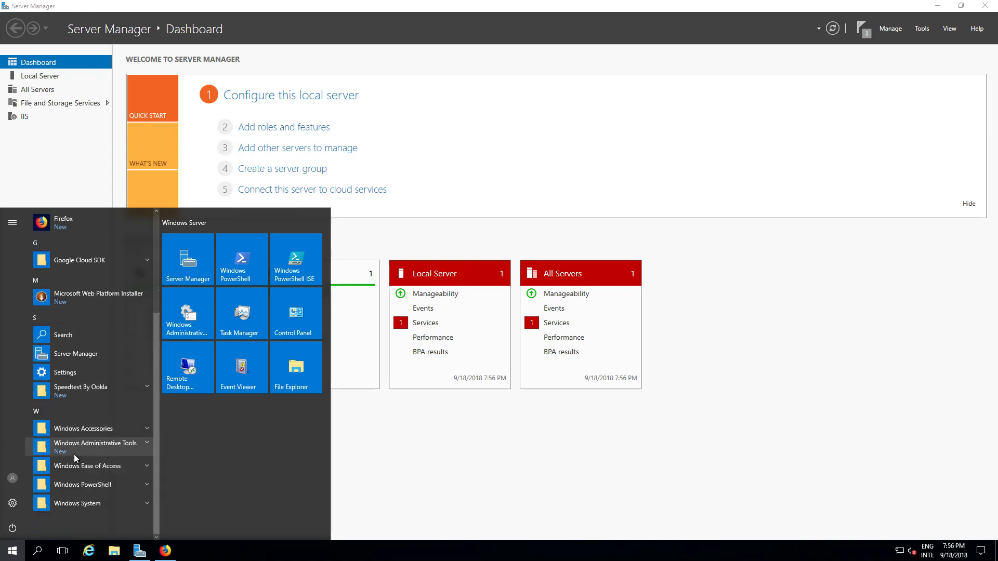
click(76, 449)
scroll(79, 450, down, 5)
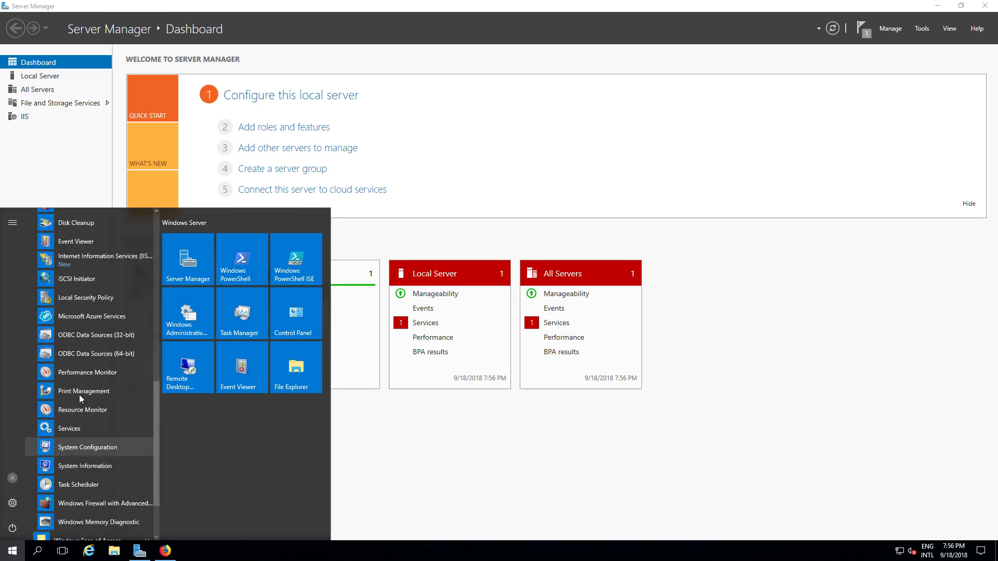
click(96, 263)
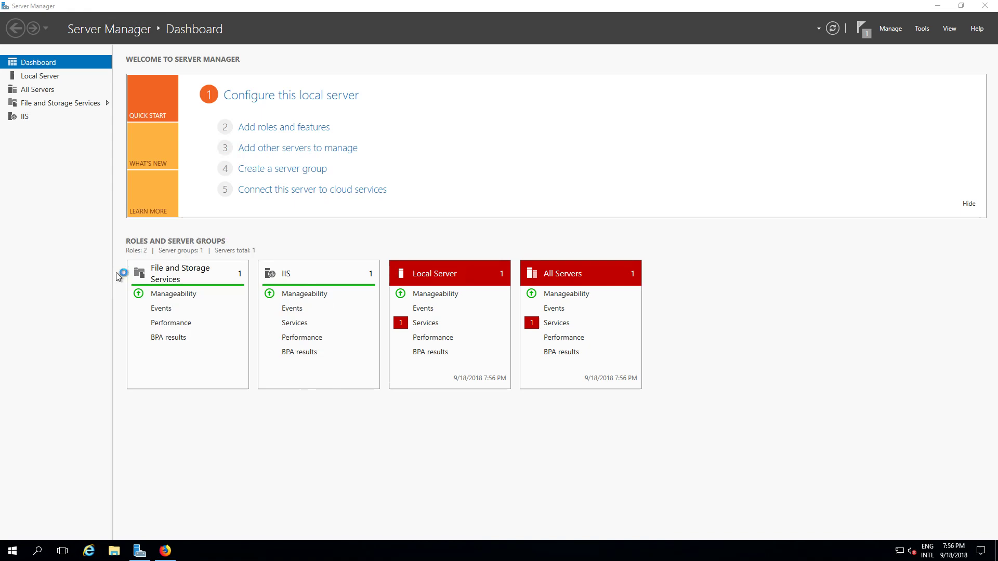
- Maximize IIS Manager, show the local server's home features, then minimize it
click(937, 6)
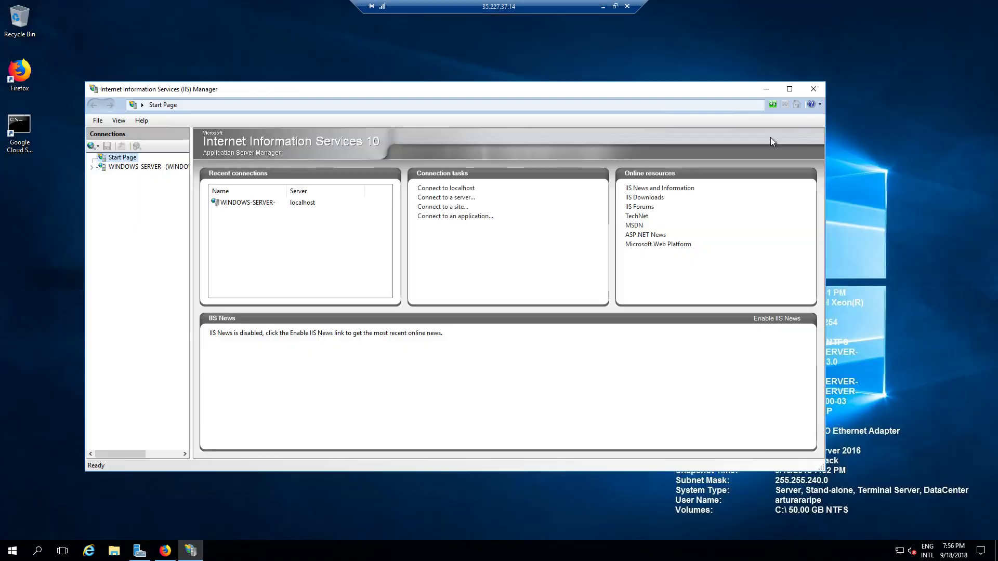
click(789, 89)
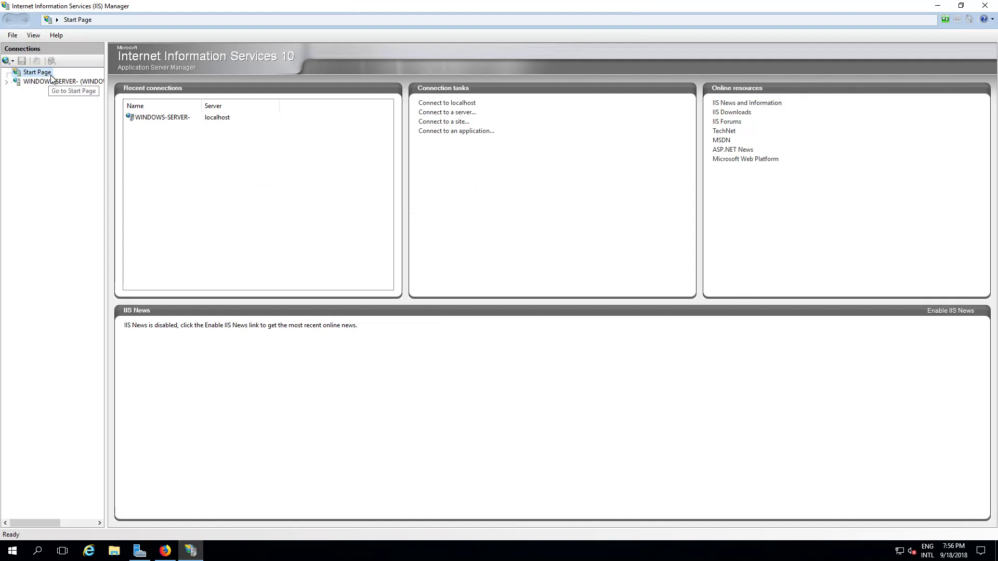
click(44, 81)
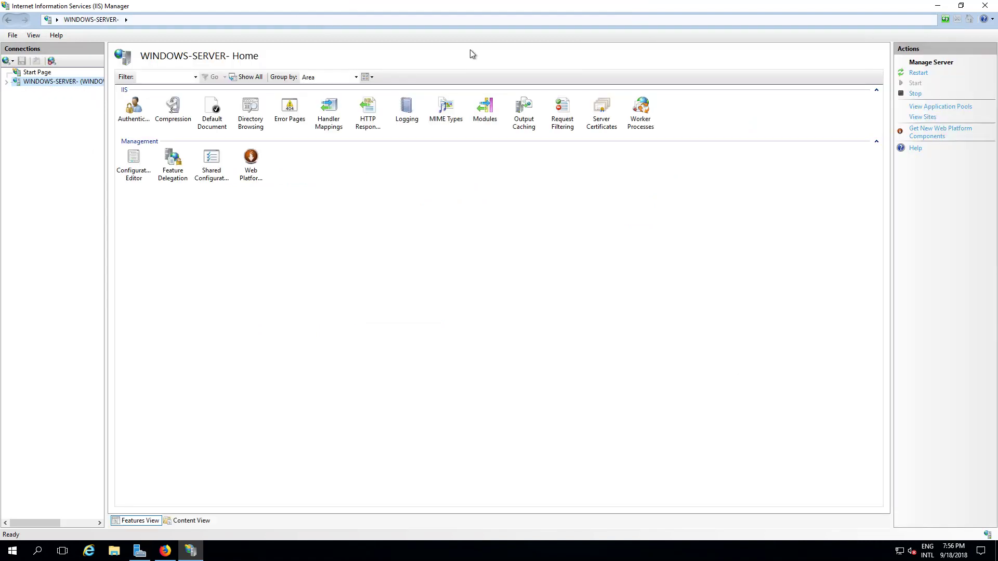
click(932, 7)
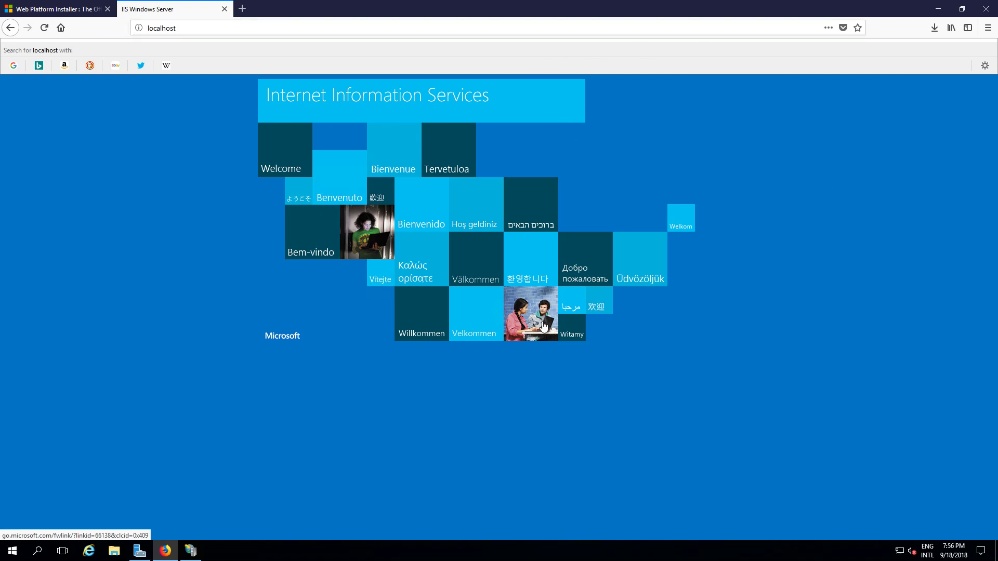
- Minimize Firefox once the localhost IIS welcome page has loaded
click(937, 12)
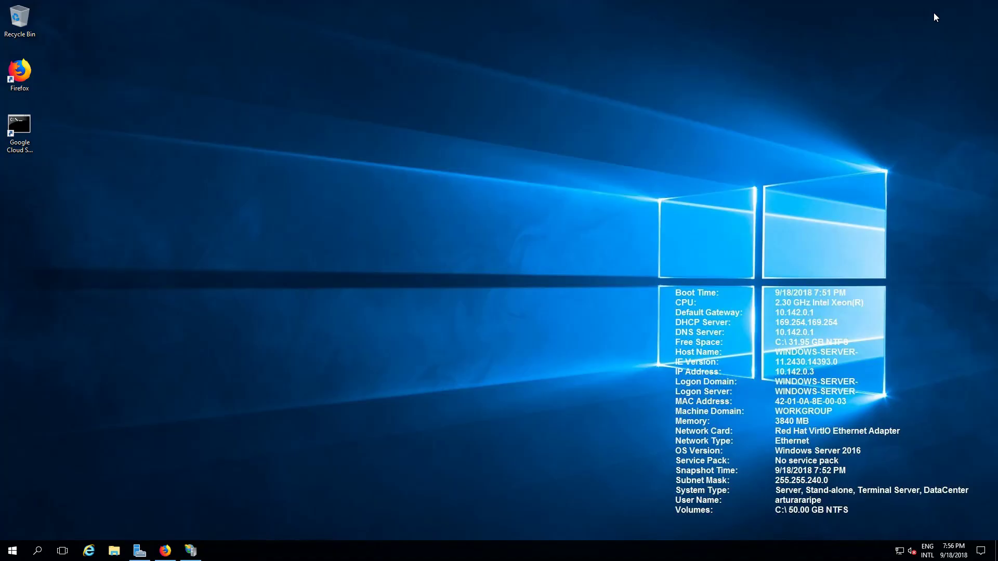
- Open Web Platform Installer, browse Products > Database, and add MySQL Windows 5.1 to the queue
click(192, 552)
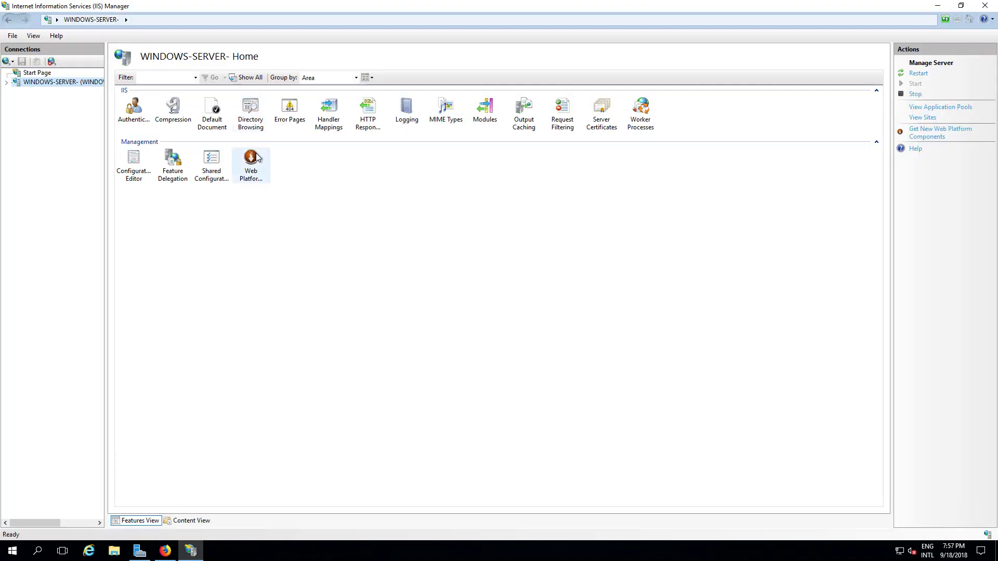
double_click(257, 156)
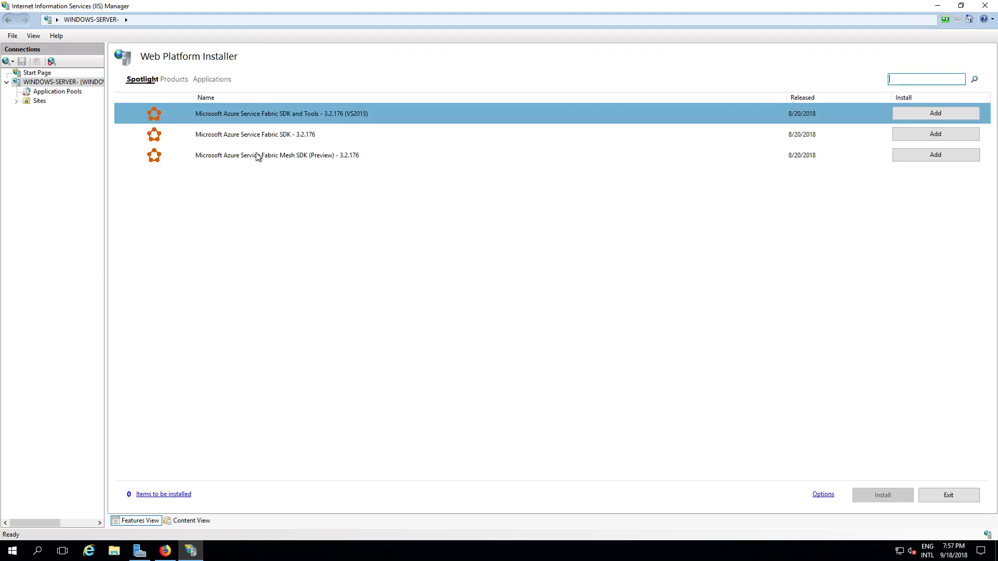
click(169, 80)
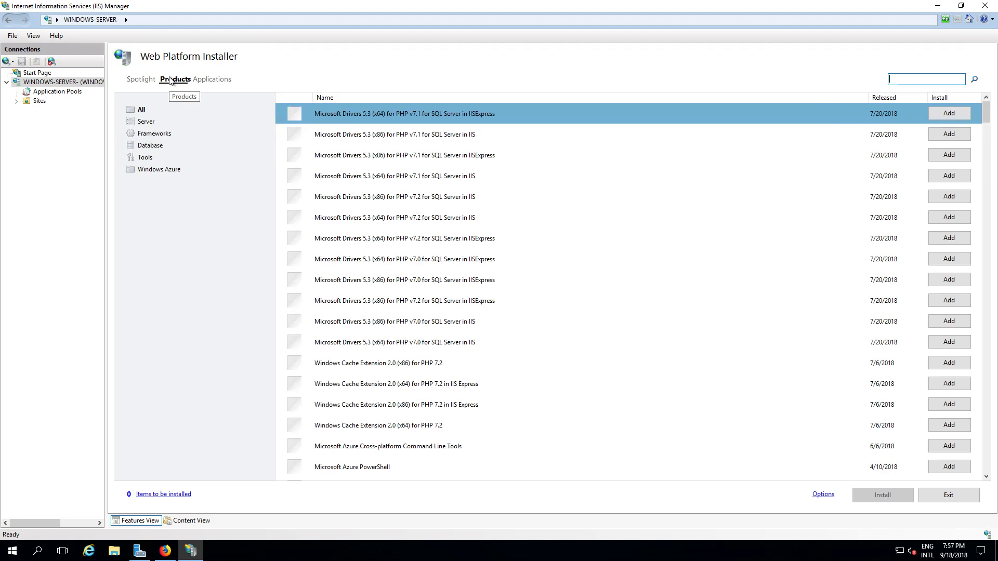
click(154, 146)
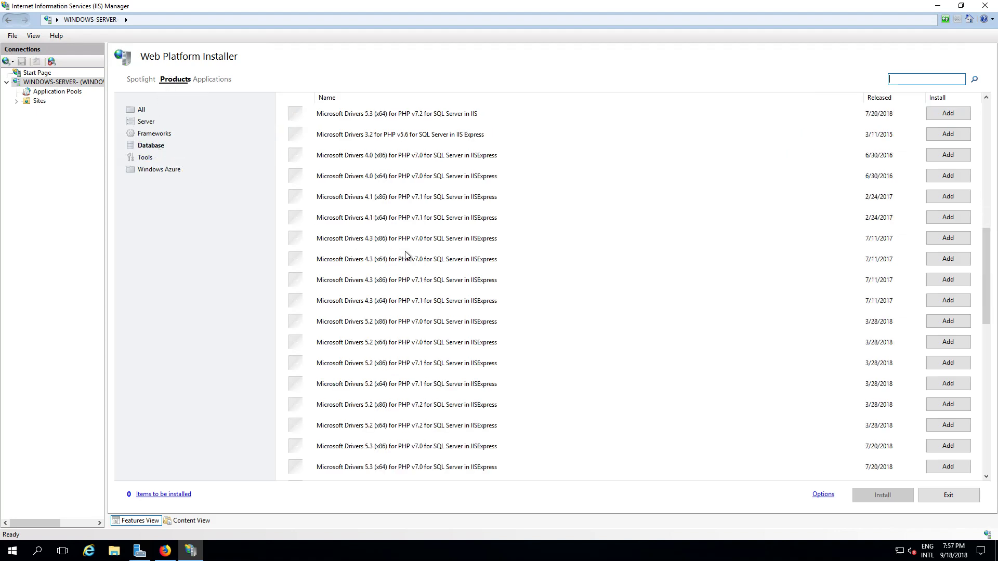
scroll(408, 251, down, 10)
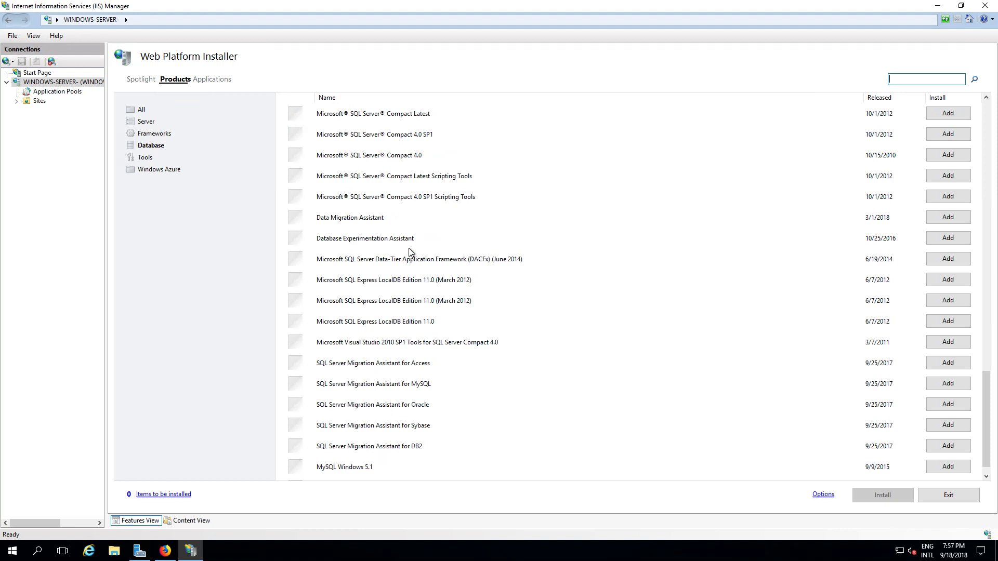
click(359, 463)
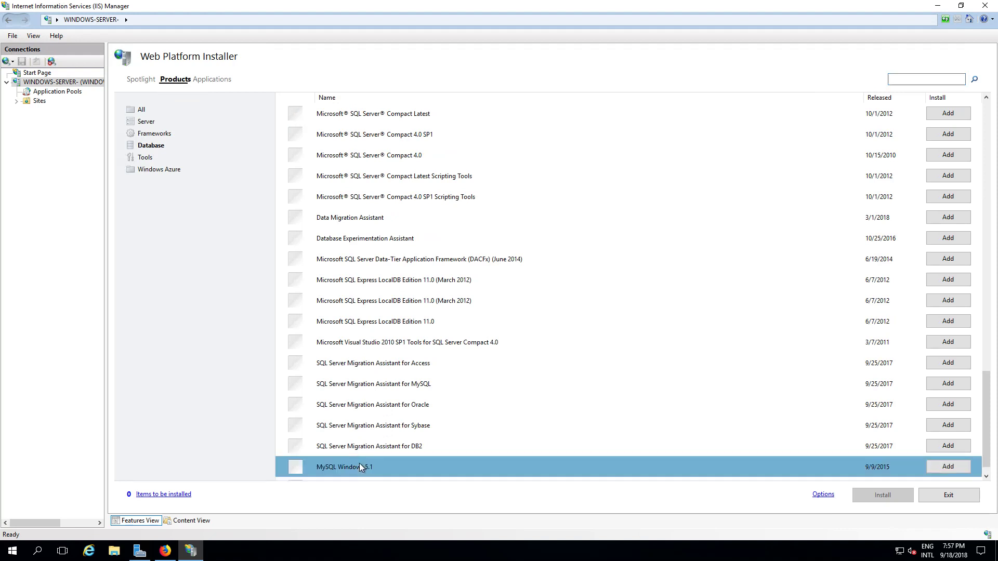
click(940, 466)
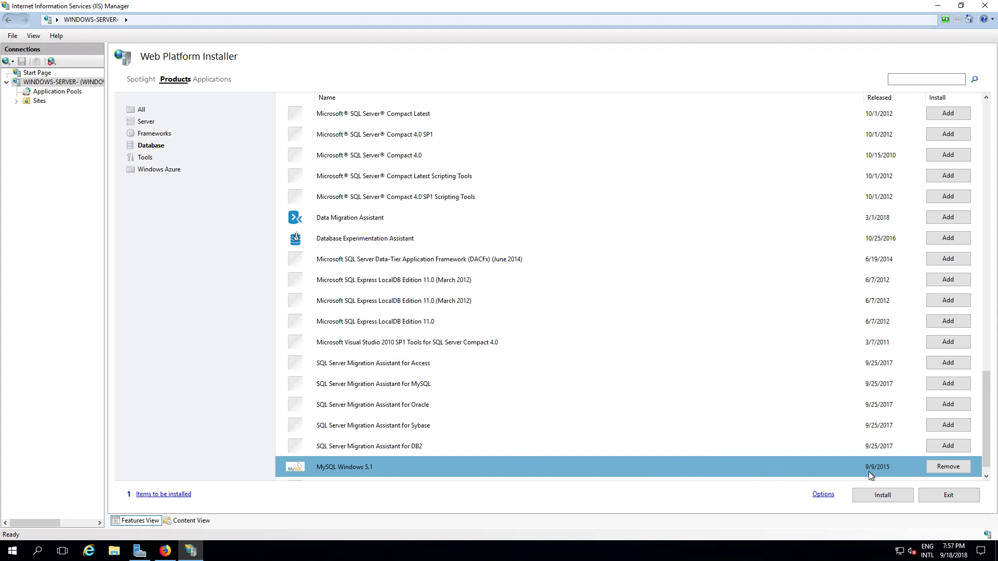
- Install MySQL Windows 5.1, setting and confirming the root password and accepting the licence
click(875, 497)
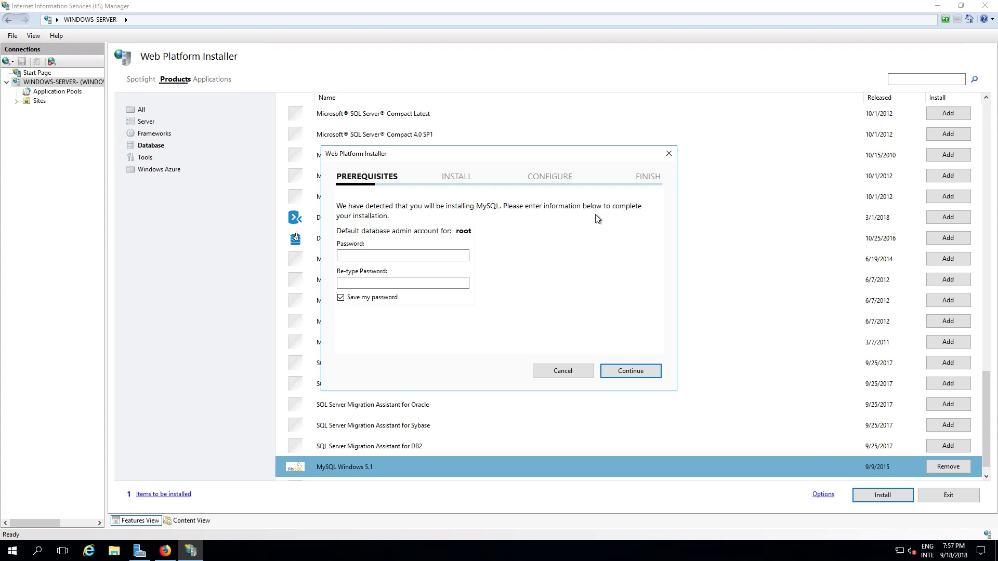
click(413, 256)
click(451, 285)
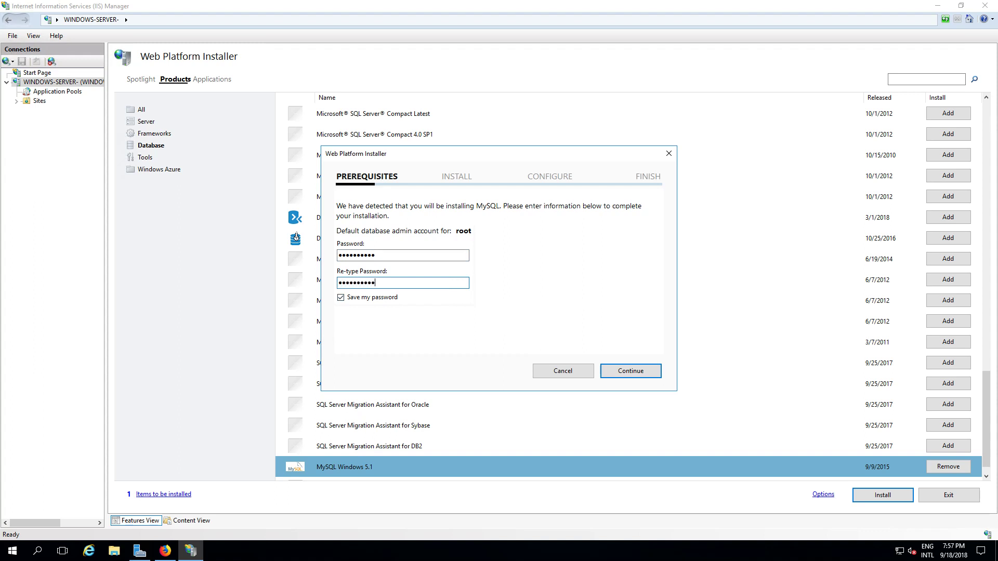
click(637, 375)
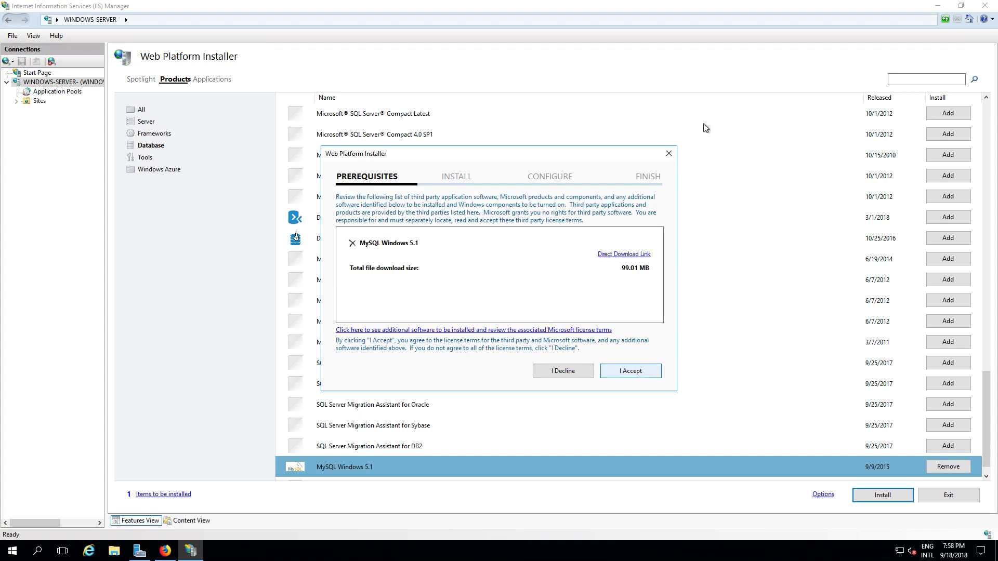
click(632, 373)
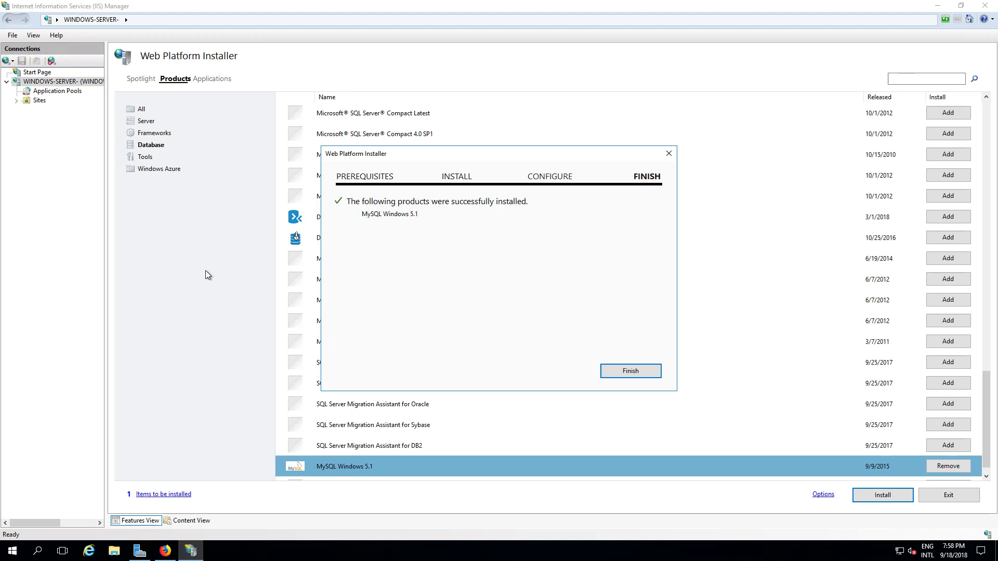
- Close the MySQL installation summary and switch to the Products > Applications catalogue
click(628, 372)
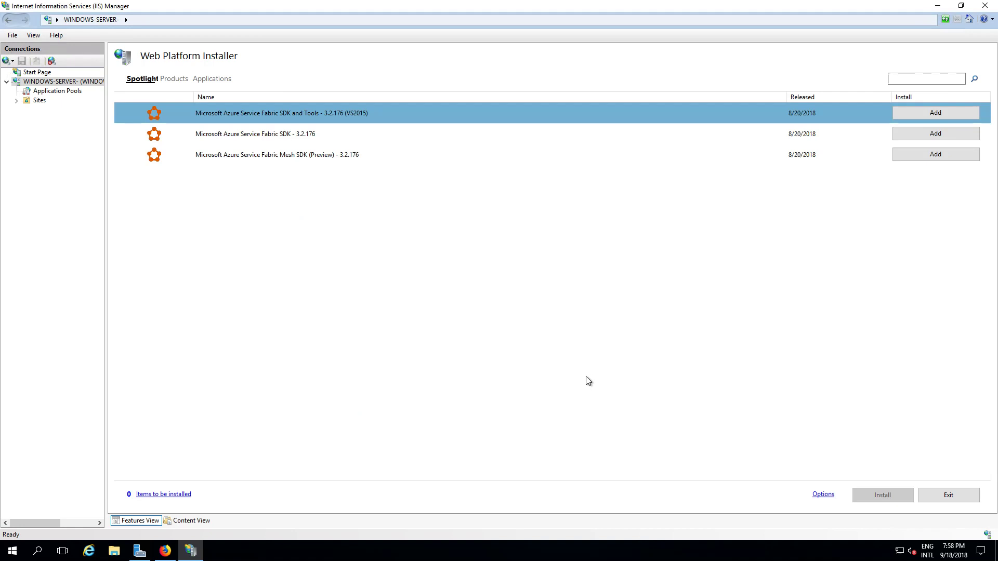
click(173, 79)
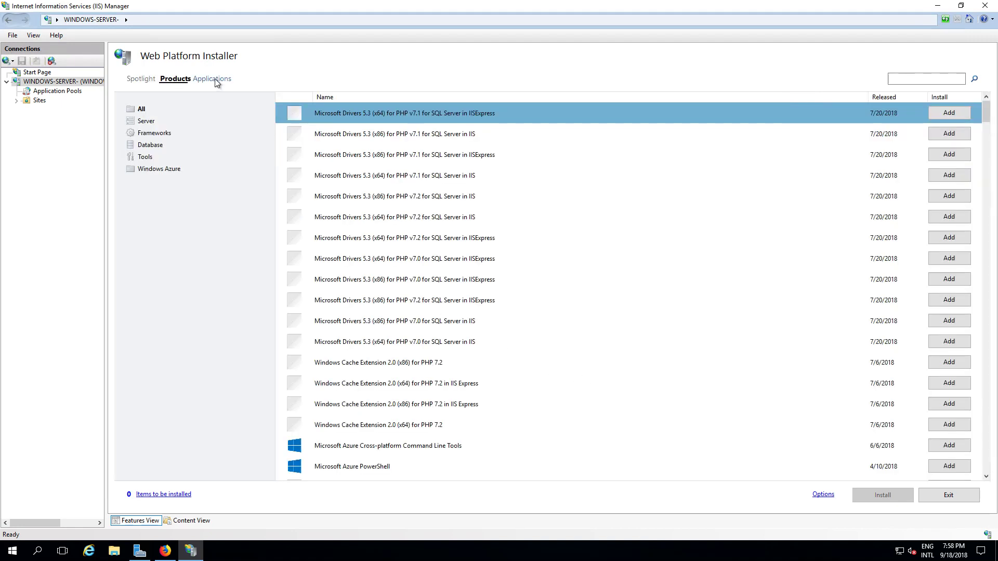
click(212, 79)
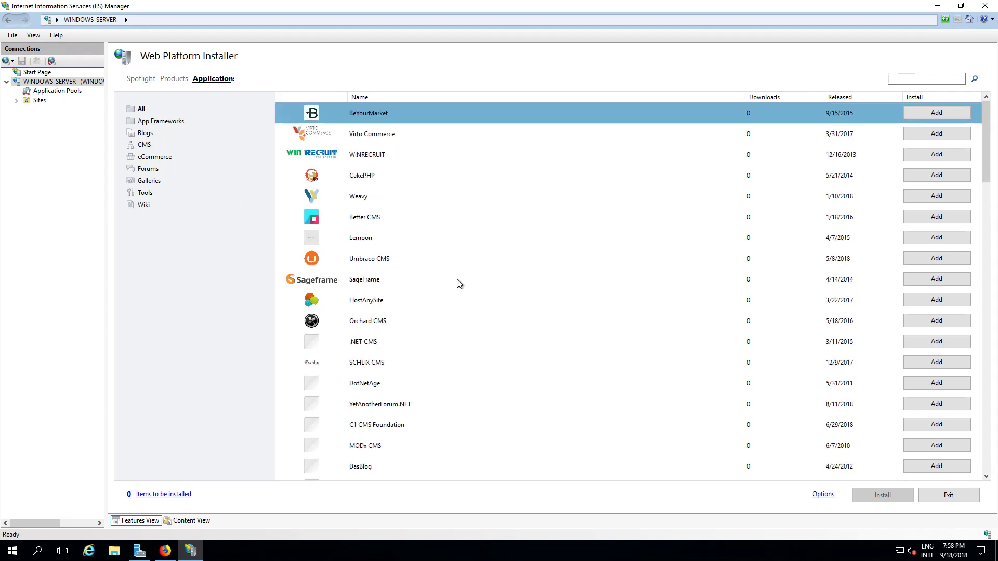
- Scroll through the web applications list, including CakePHP, Umbraco CMS and Orchard CMS
scroll(460, 283, down, 3)
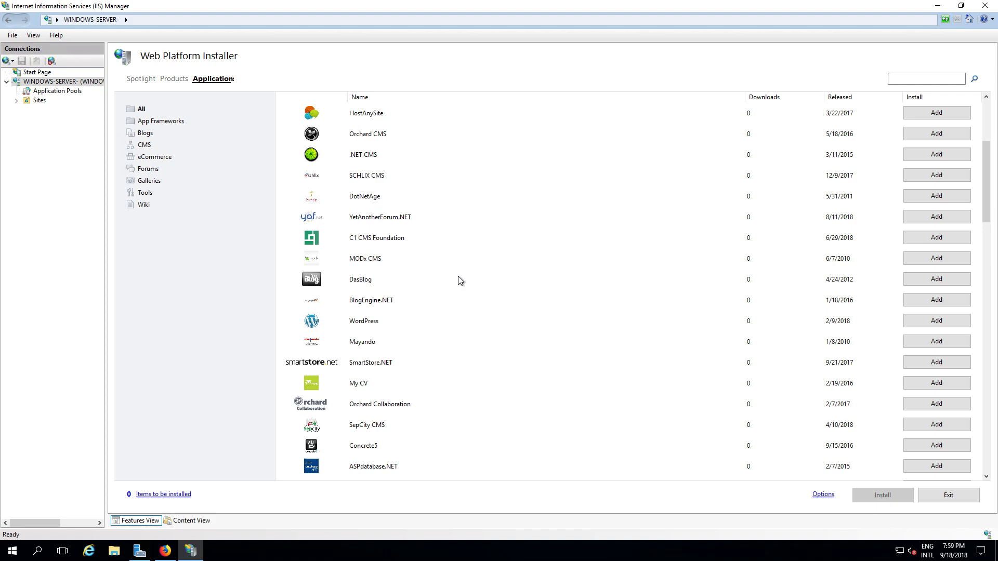
scroll(460, 280, down, 2)
scroll(363, 321, up, 5)
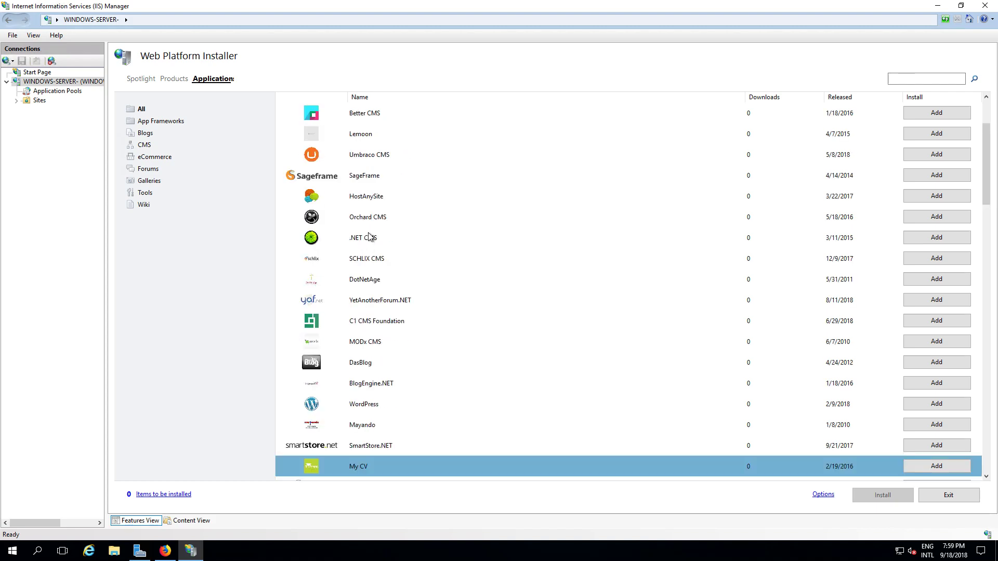
scroll(401, 255, up, 3)
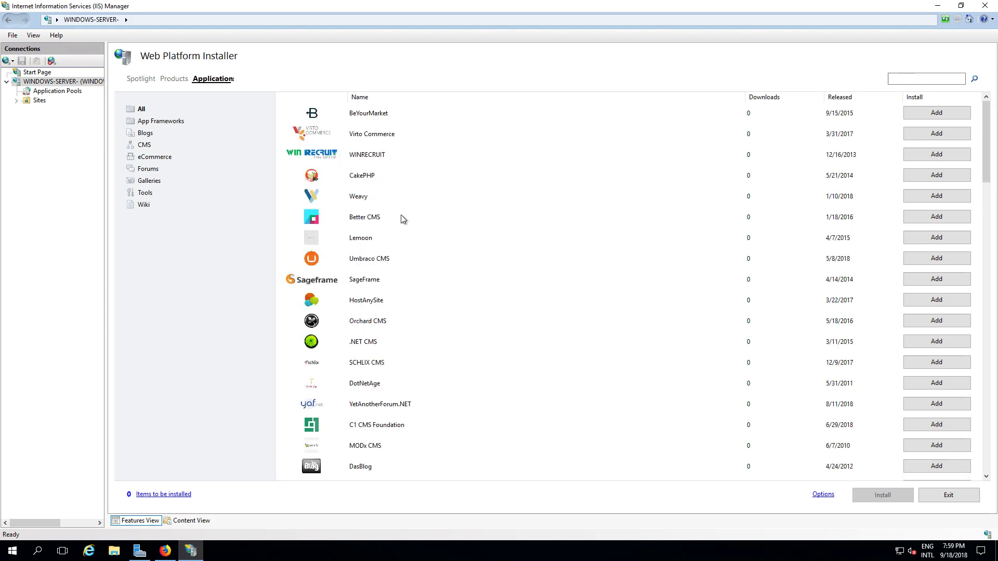
scroll(398, 239, down, 5)
scroll(405, 234, down, 6)
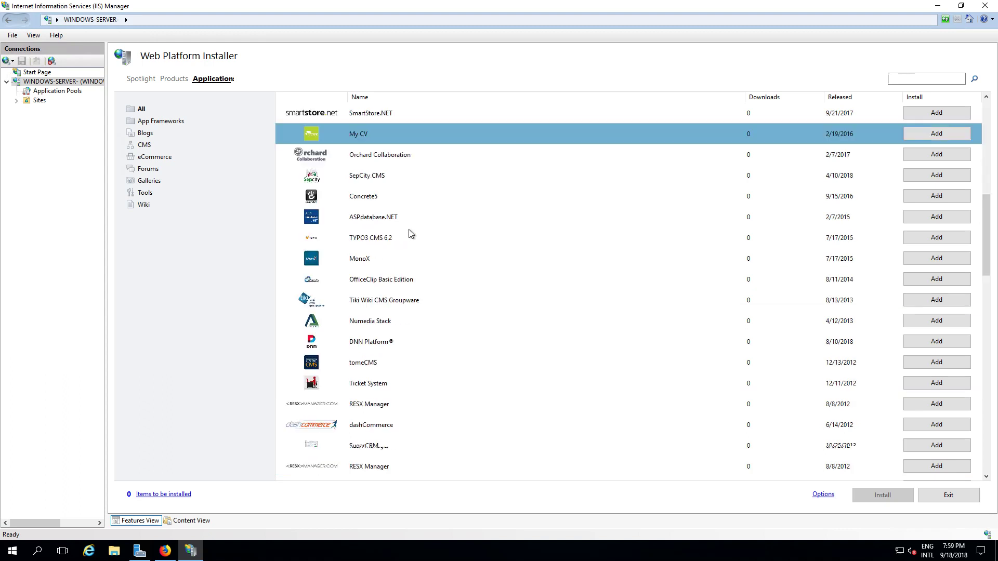
scroll(410, 234, down, 4)
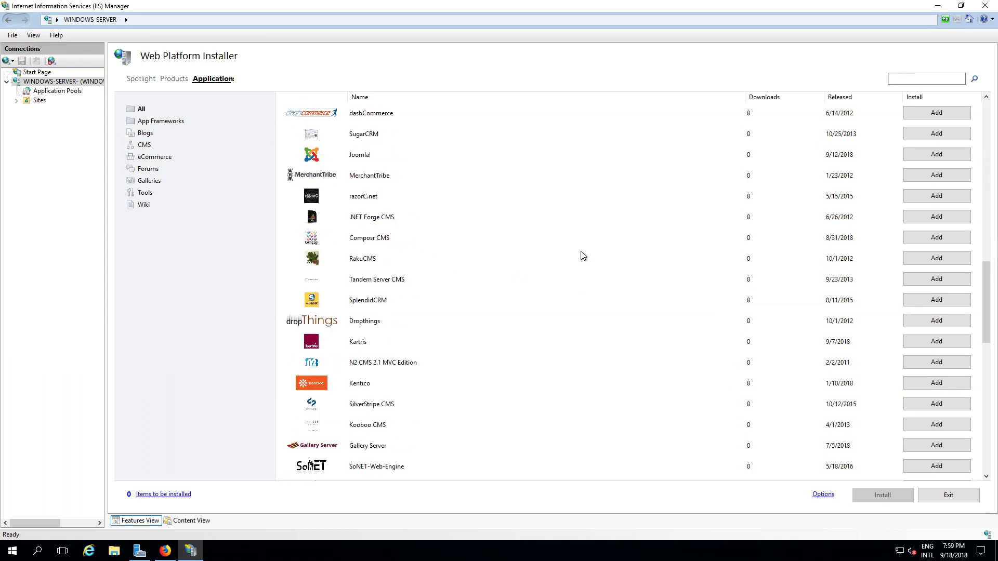
scroll(581, 258, down, 6)
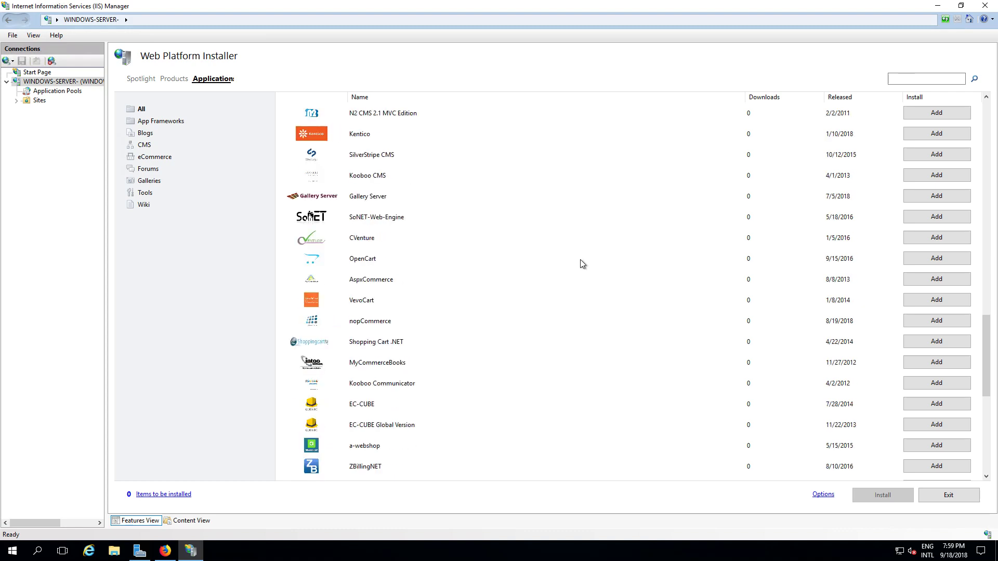
scroll(584, 262, up, 6)
scroll(587, 267, up, 12)
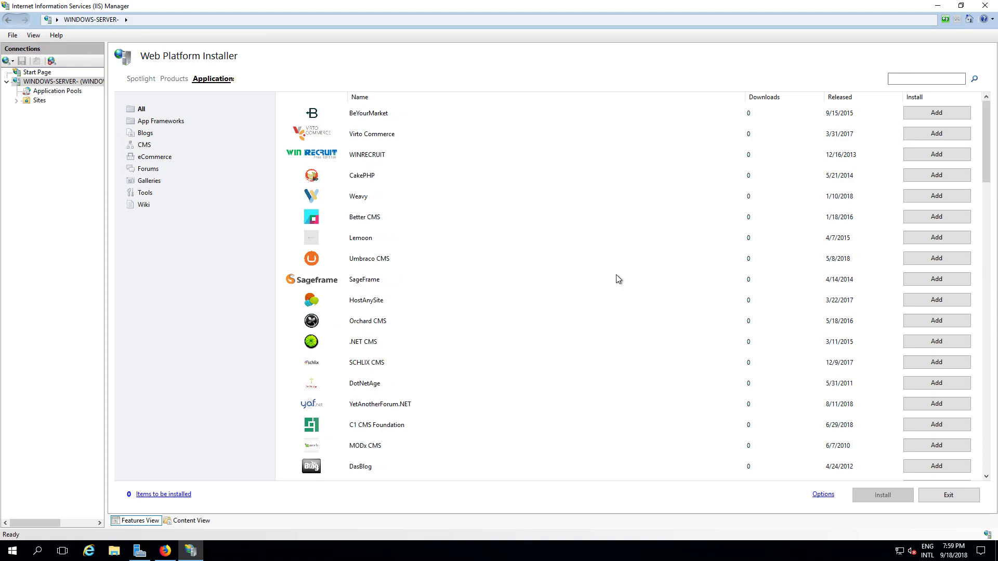
scroll(621, 276, down, 5)
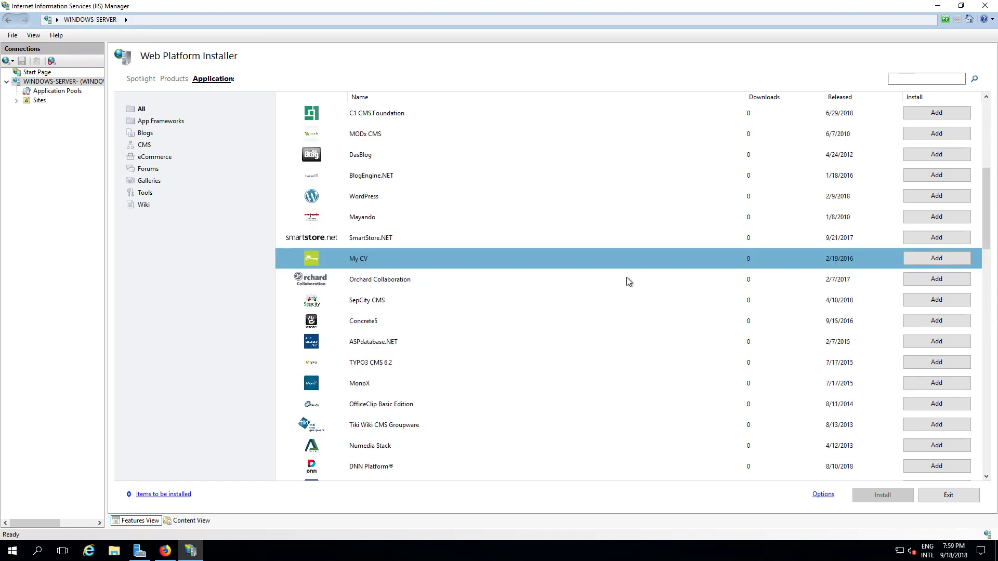
scroll(632, 293, down, 5)
scroll(640, 295, down, 5)
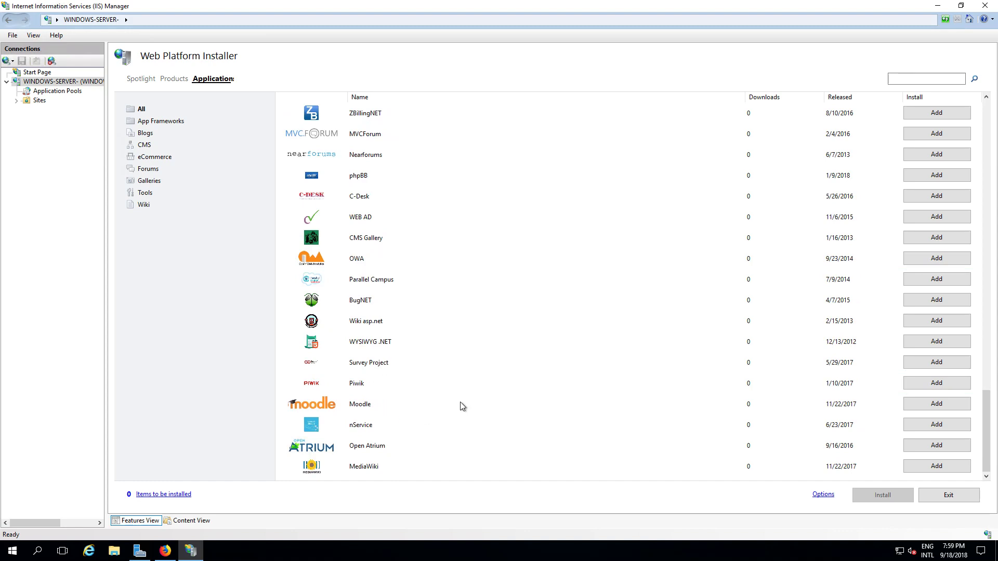
scroll(610, 321, up, 15)
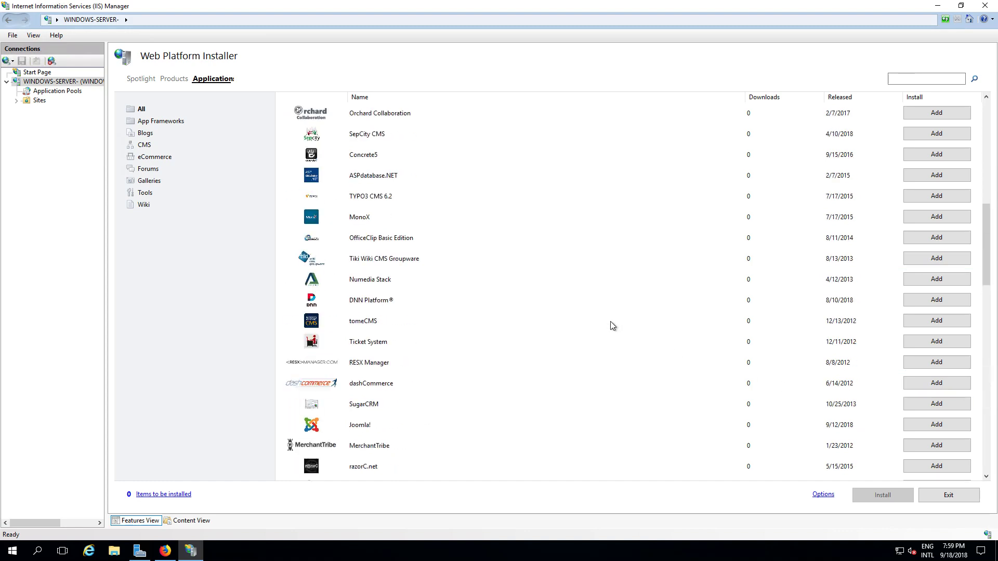
scroll(544, 325, down, 5)
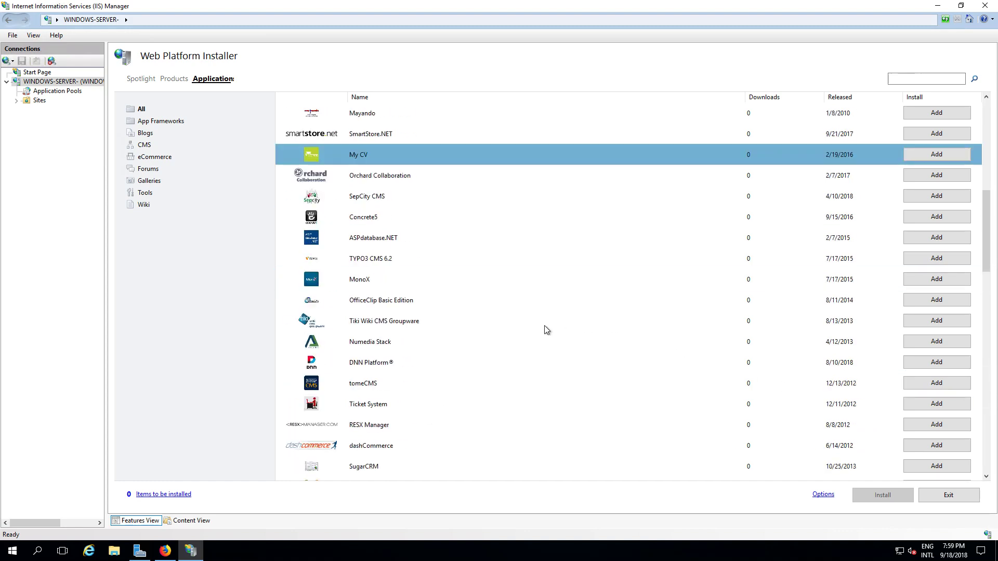
scroll(514, 320, up, 6)
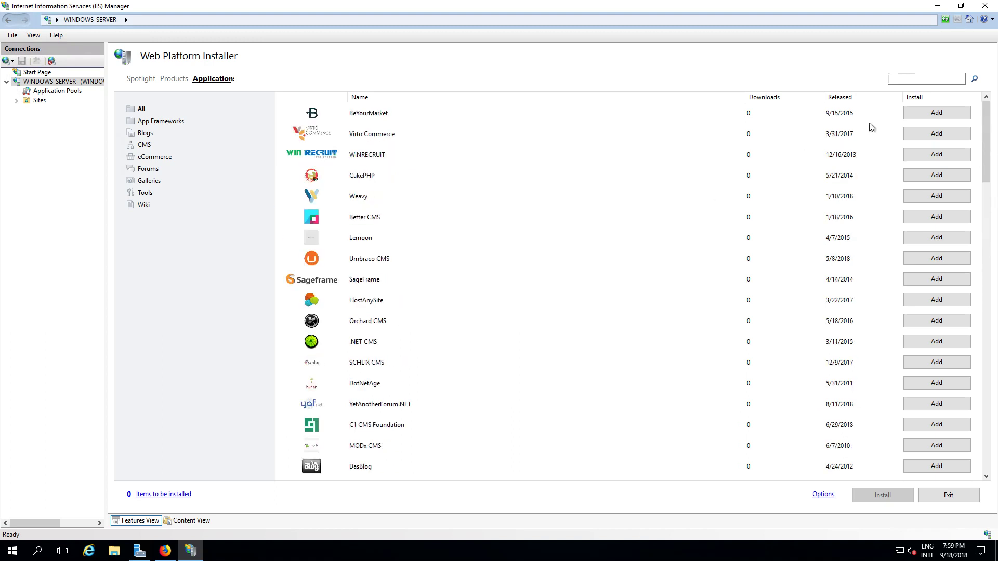
- Search for 'wordpress', add WordPress, and install it, accepting the prerequisite licence terms
click(904, 81)
text(wordpress)
key(Return)
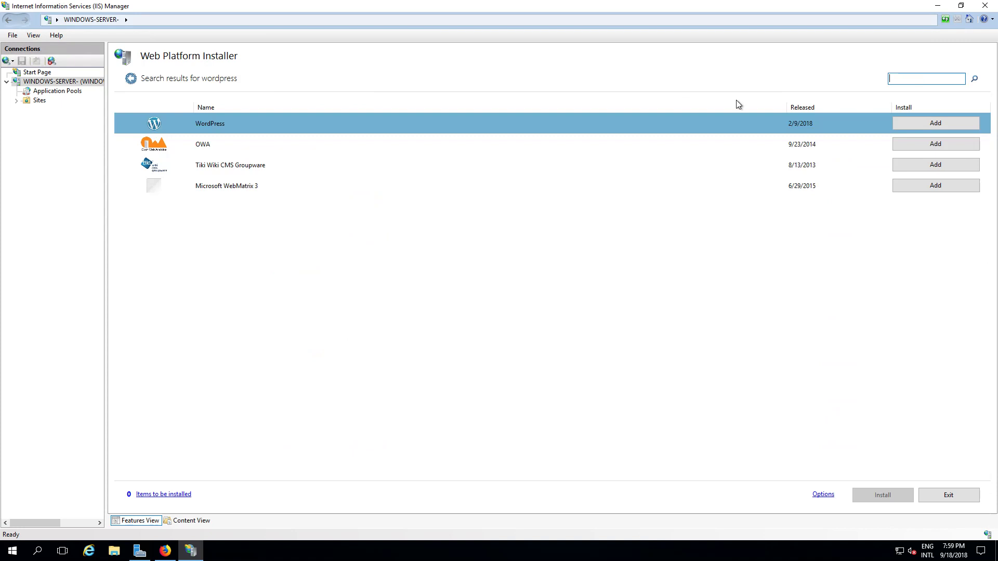
click(933, 126)
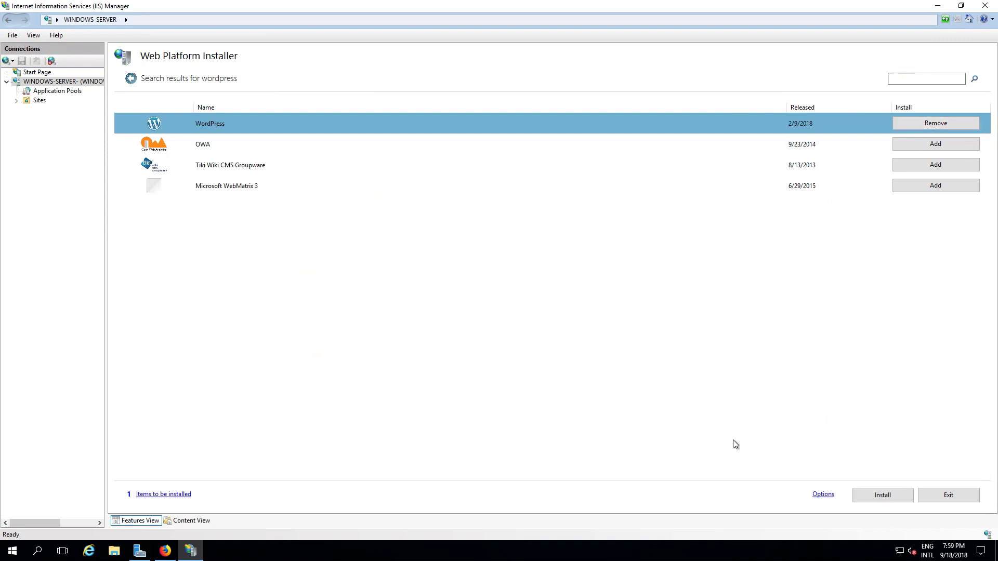
click(872, 502)
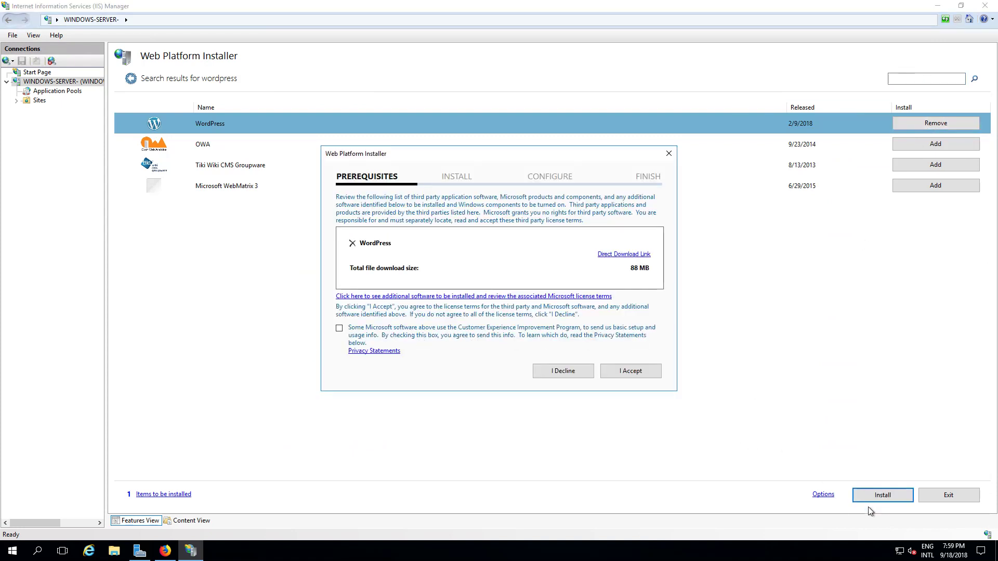
click(636, 372)
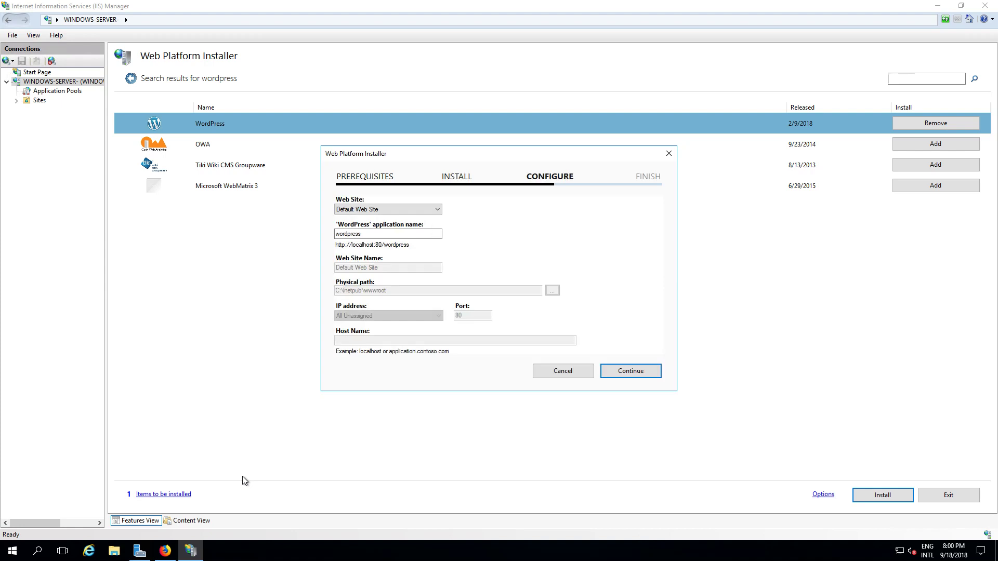
- Rename the WordPress application from wordpress to 'blog'
drag(401, 235, 303, 231)
text(blog)
click(626, 370)
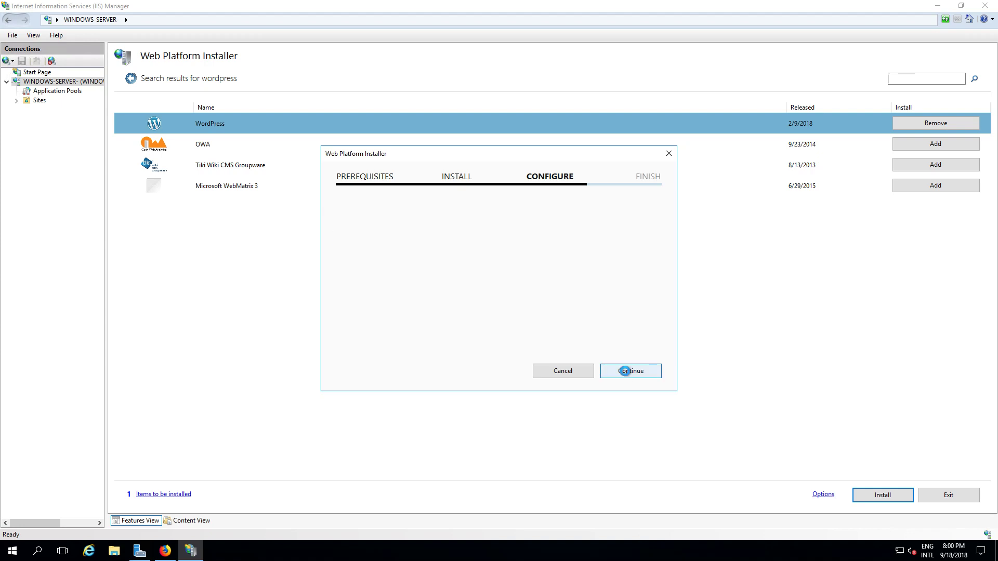
- Enter custom Authentication, Secure Authentication and Logged In key phrases, then complete the WordPress install
drag(443, 224, 208, 218)
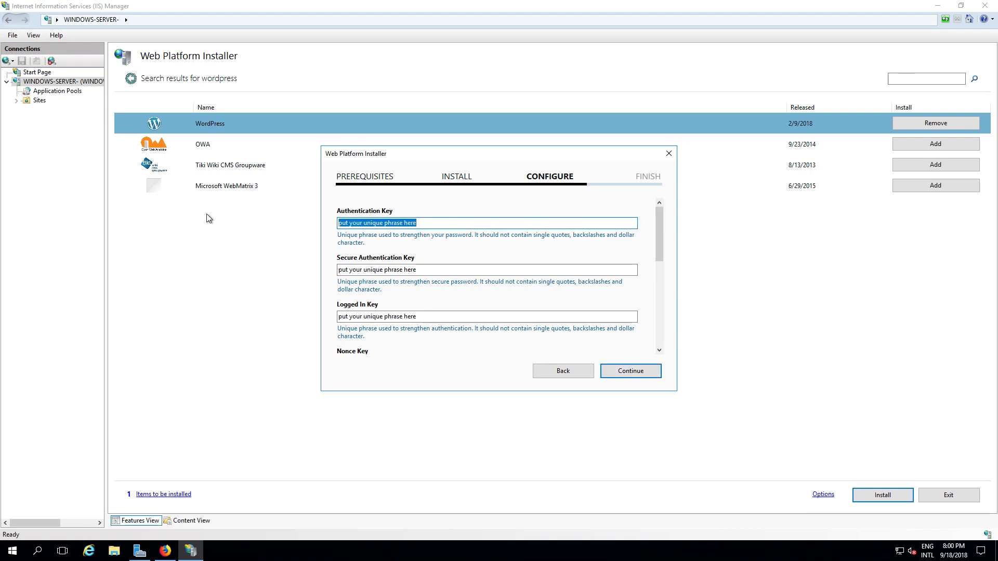
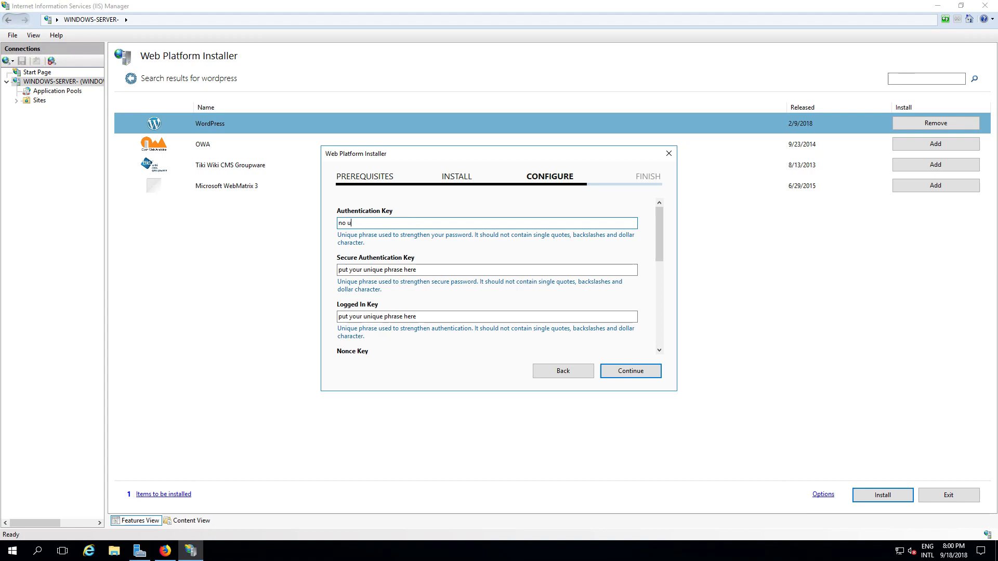
key(Tab)
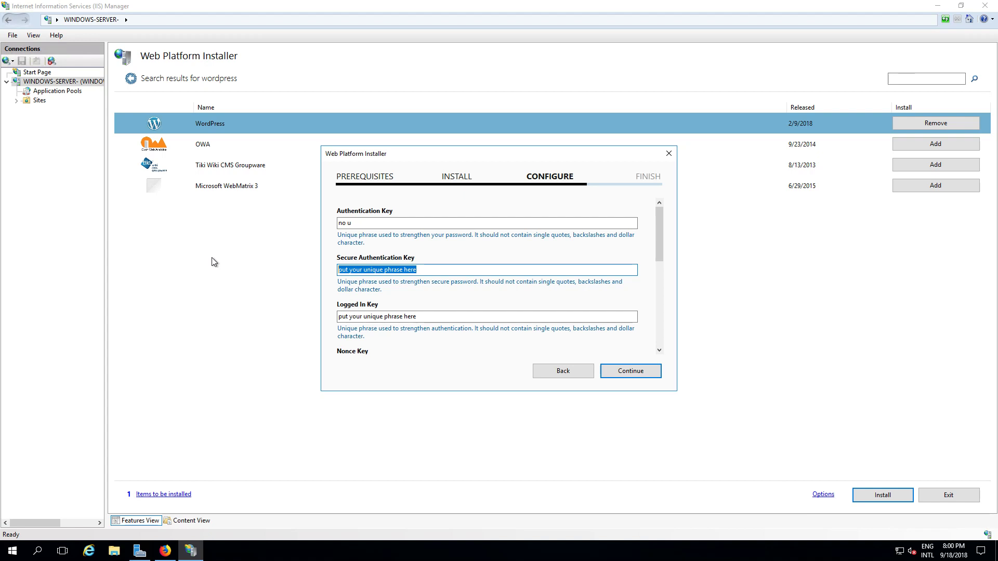
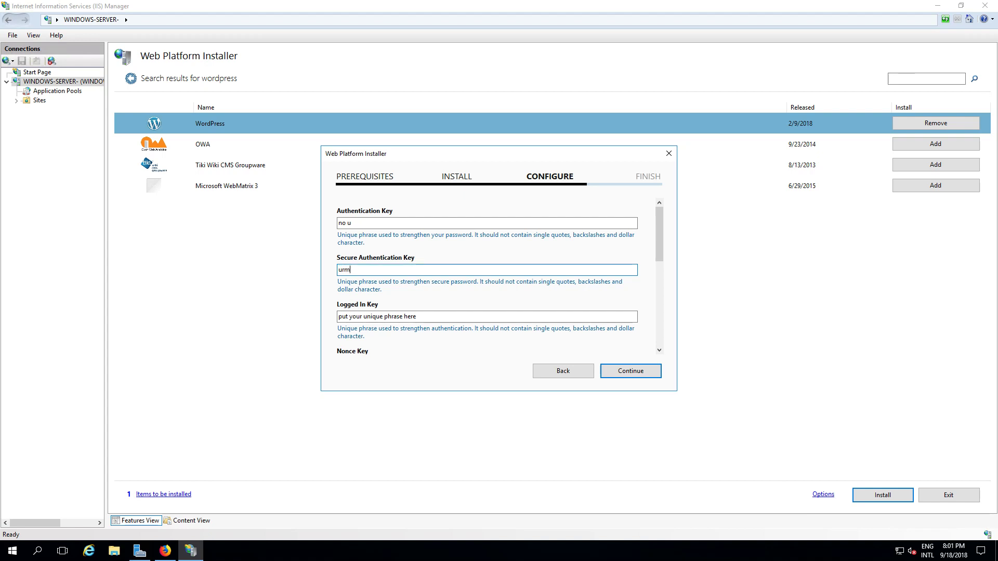
drag(416, 316, 349, 317)
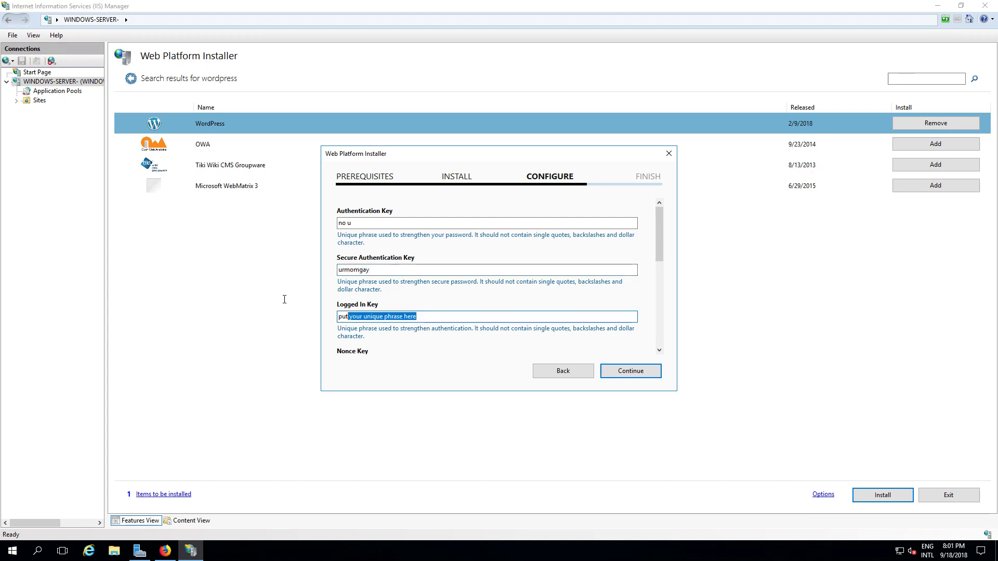
key(ctrl+a)
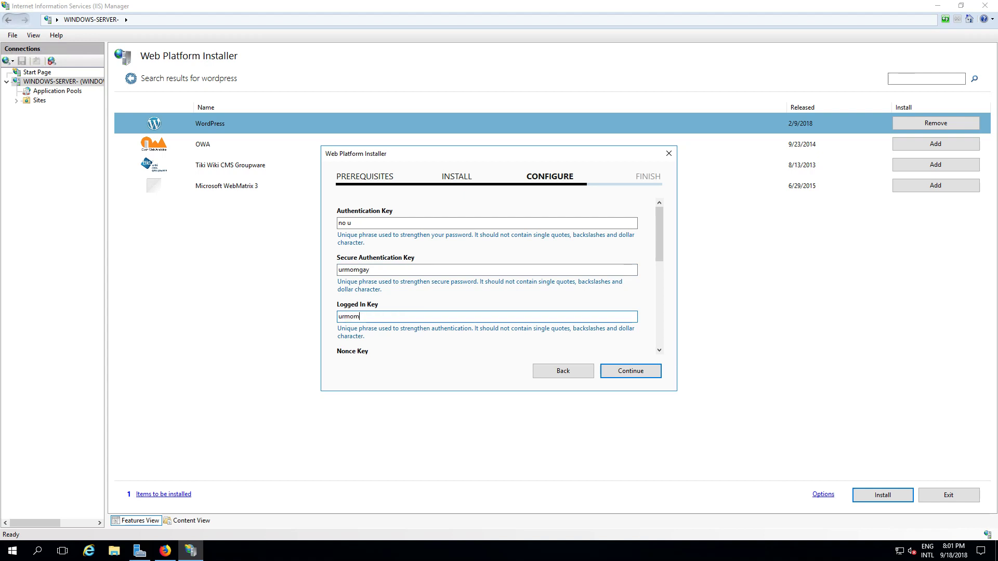
scroll(521, 266, down, 5)
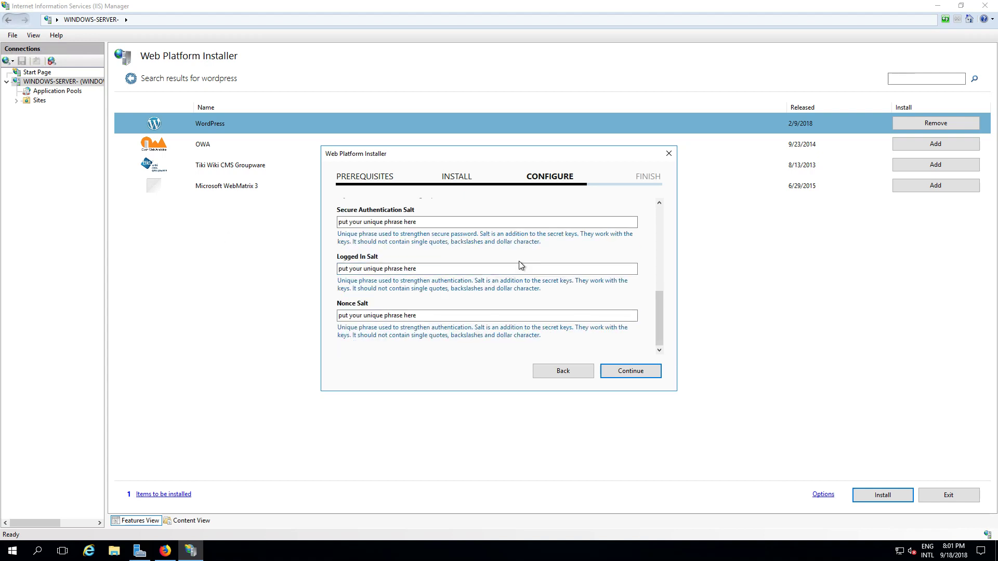
scroll(521, 266, up, 1)
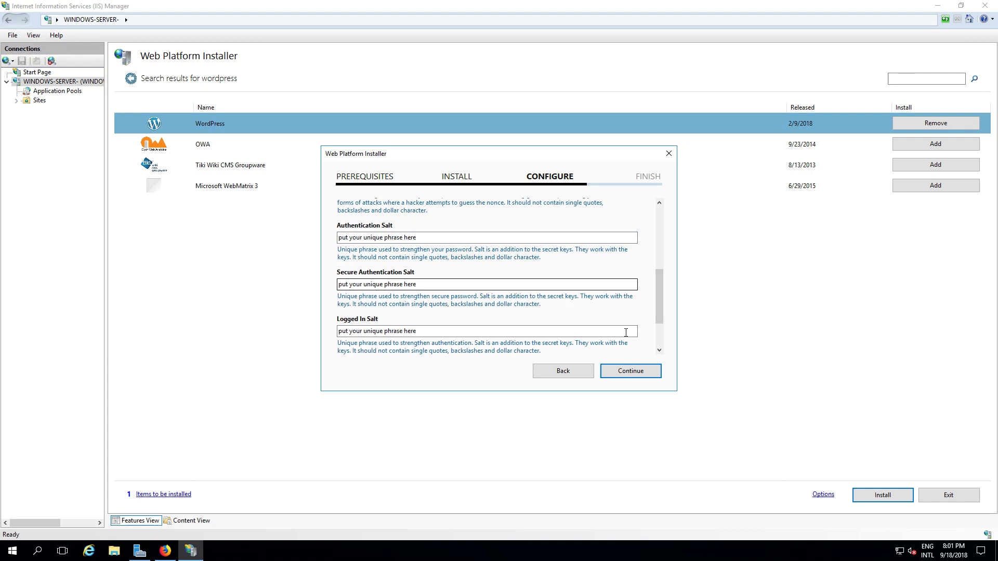
click(620, 373)
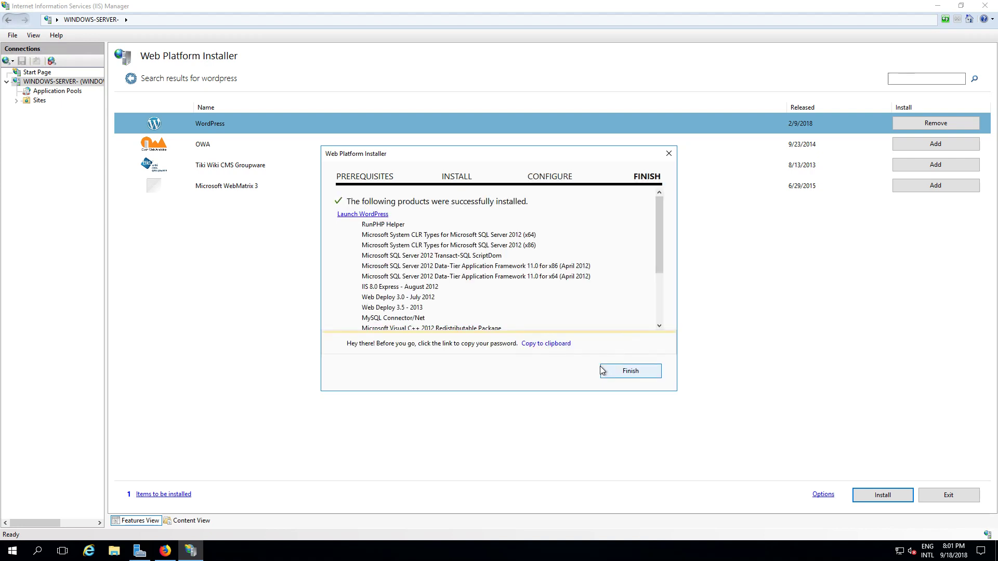
click(637, 372)
- Close IIS Manager and load localhost/blog in Firefox, which returns HTTP Error 500.21
key(alt+F4)
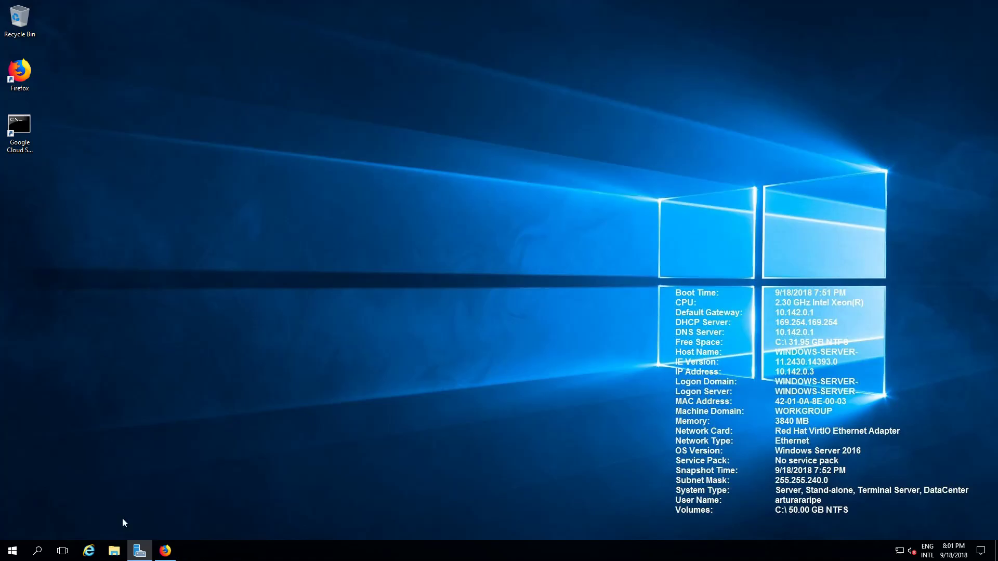
click(165, 550)
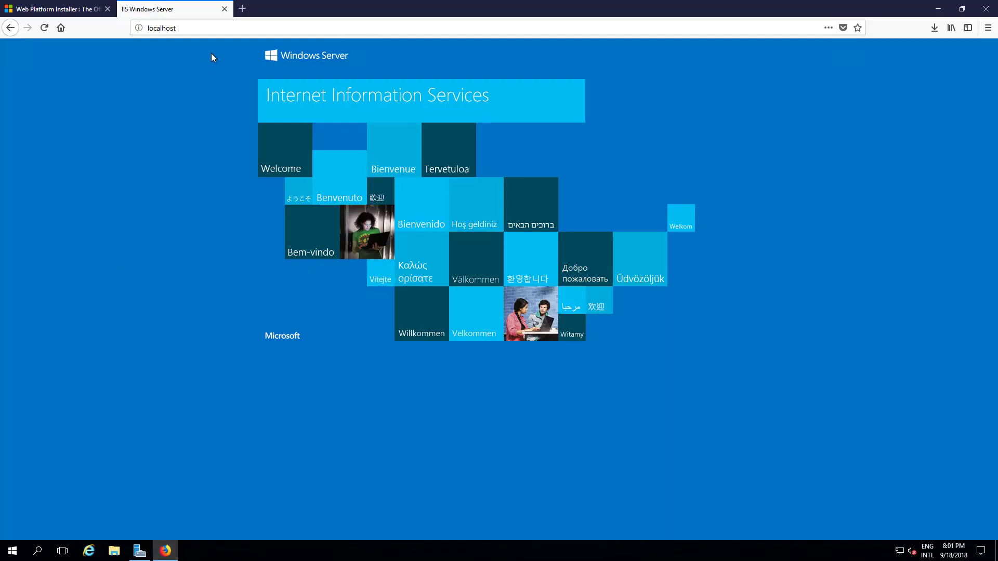
click(282, 25)
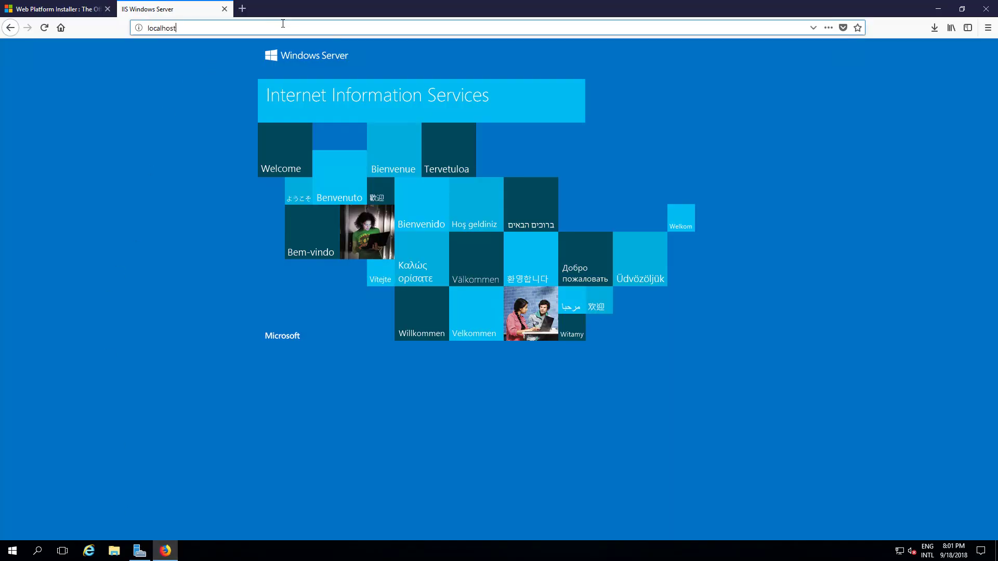
text(/blog)
key(Return)
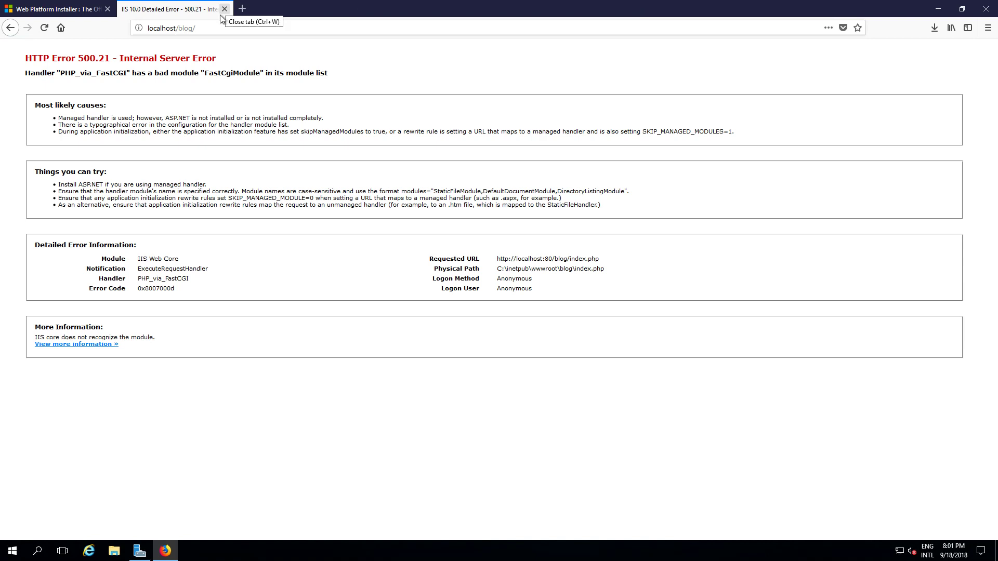
- Try localhost/blog/wp-install.php, which gives a 404, and close that error tab
click(190, 29)
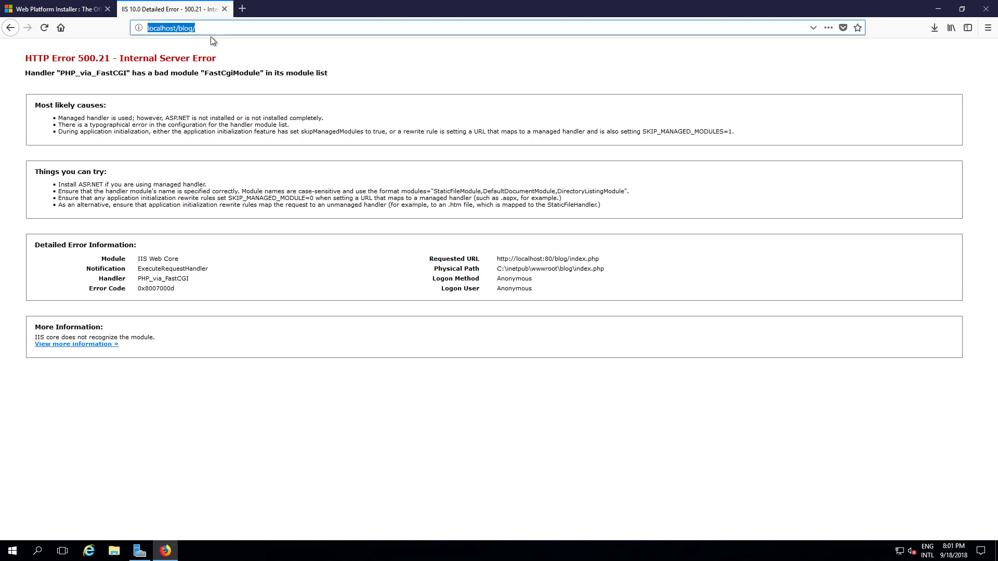
click(249, 28)
text(wp-install.php)
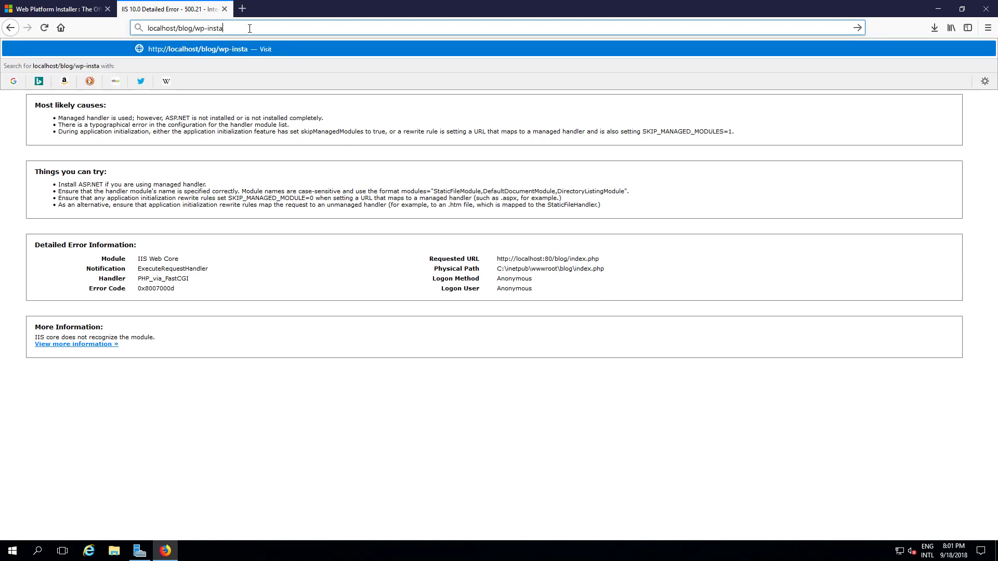
key(Return)
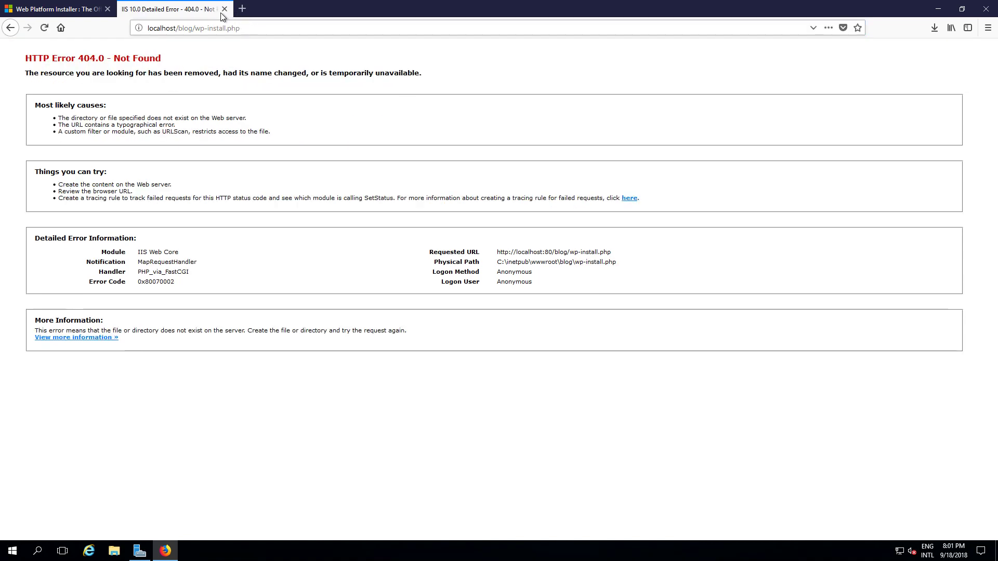
click(224, 9)
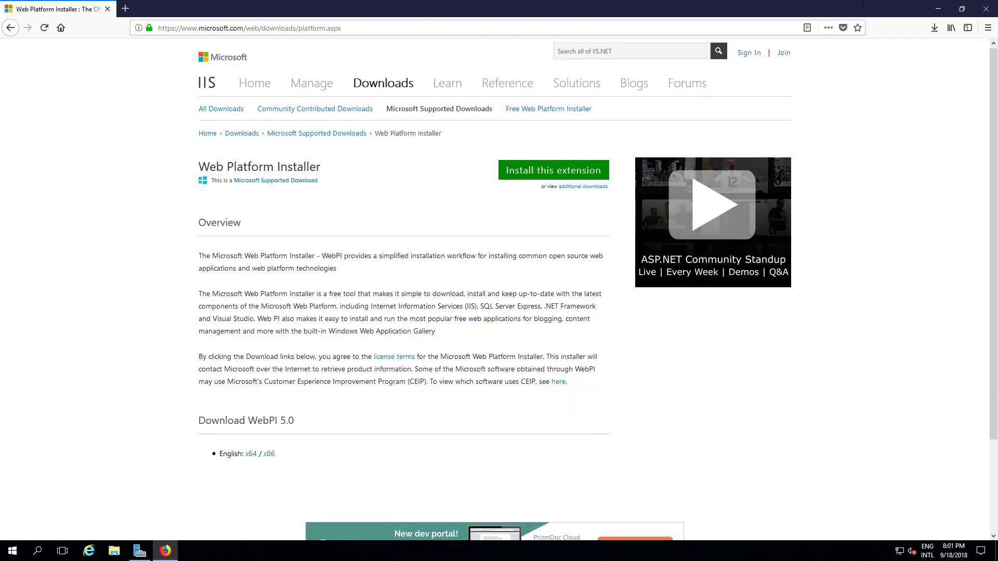
click(935, 8)
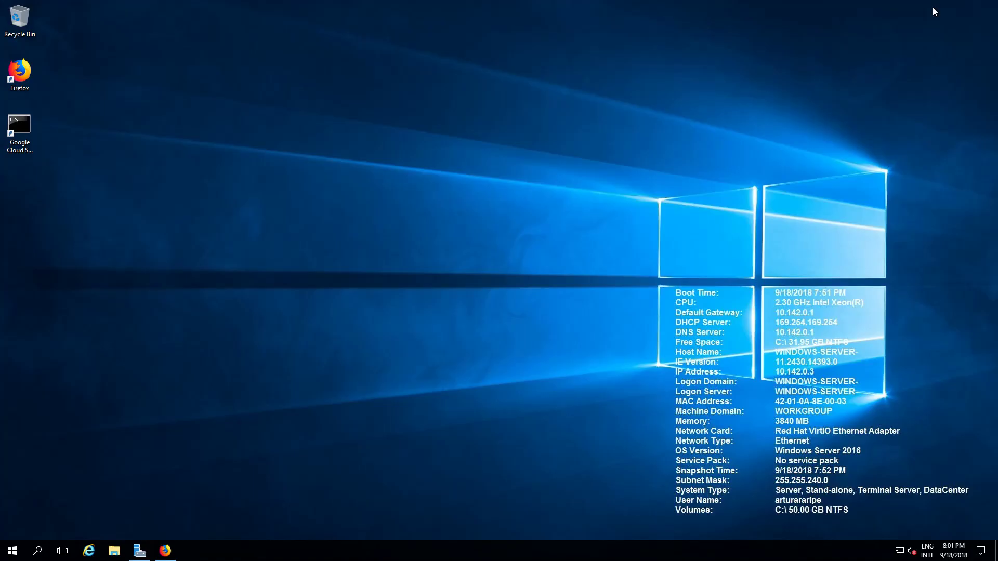